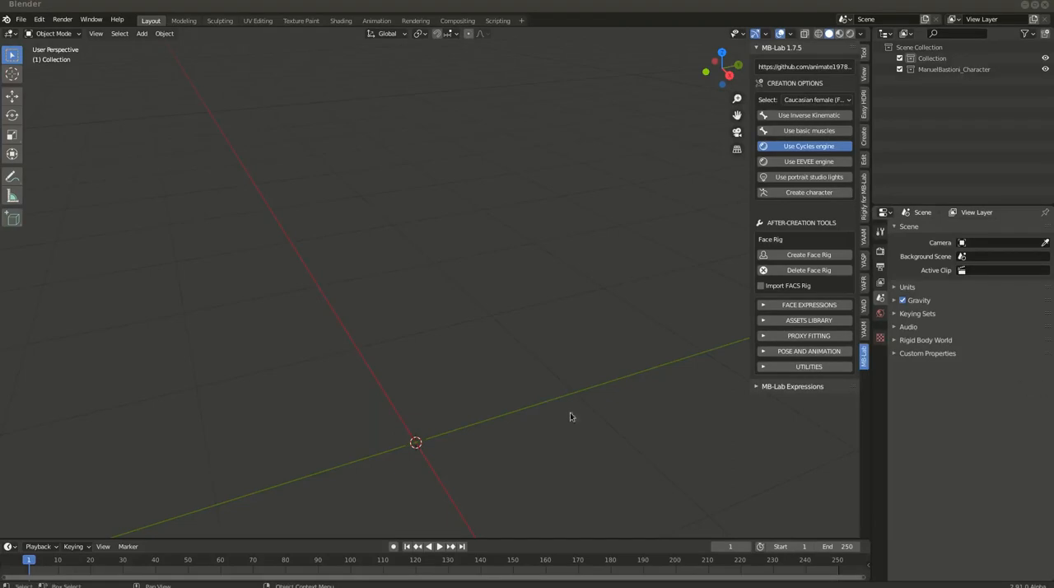
Open the recent file humanoid_library.blend without saving the current untitled scene
click(21, 19)
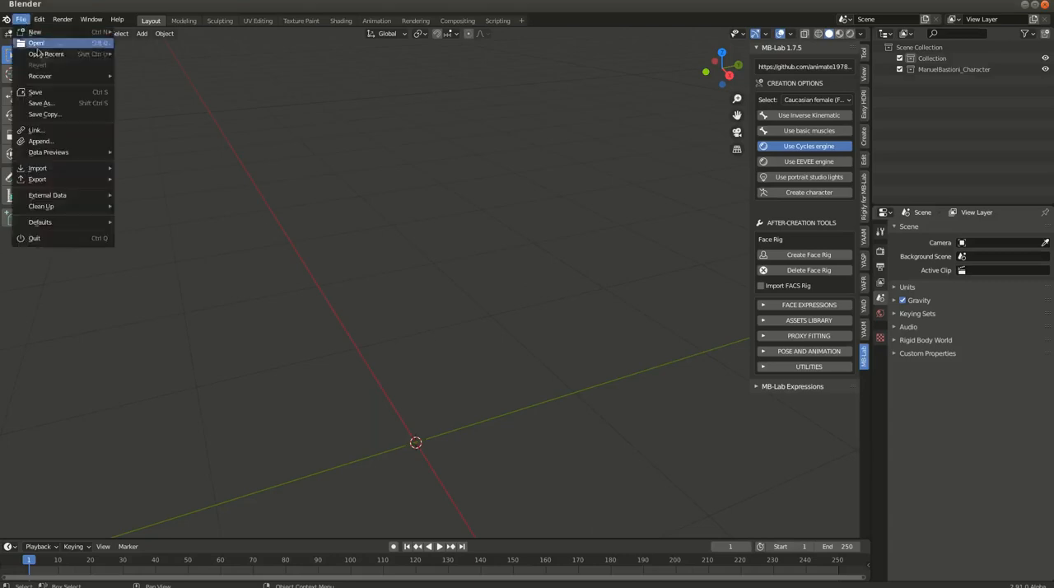
mouse_move(56, 56)
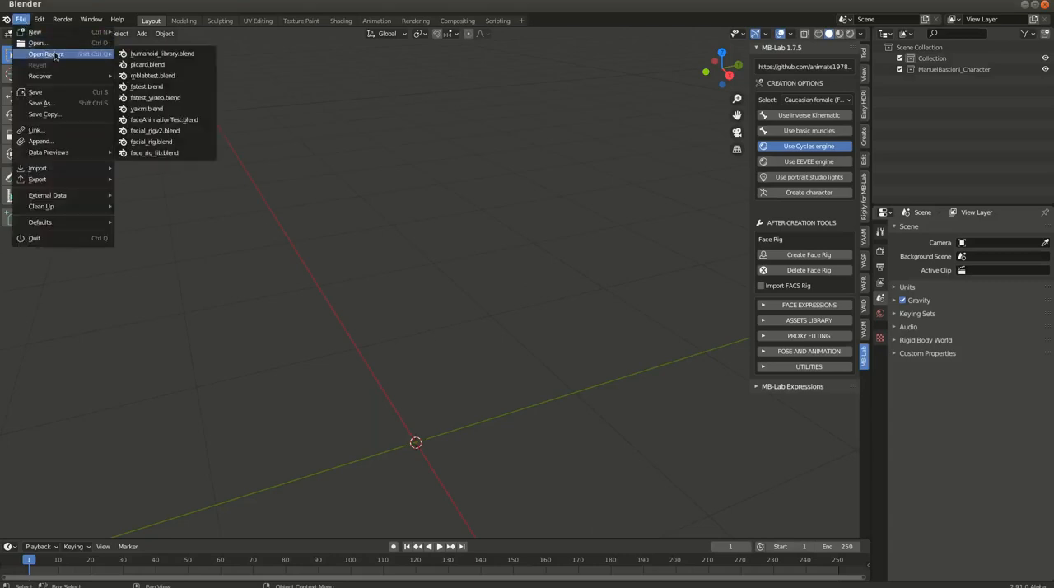
click(152, 54)
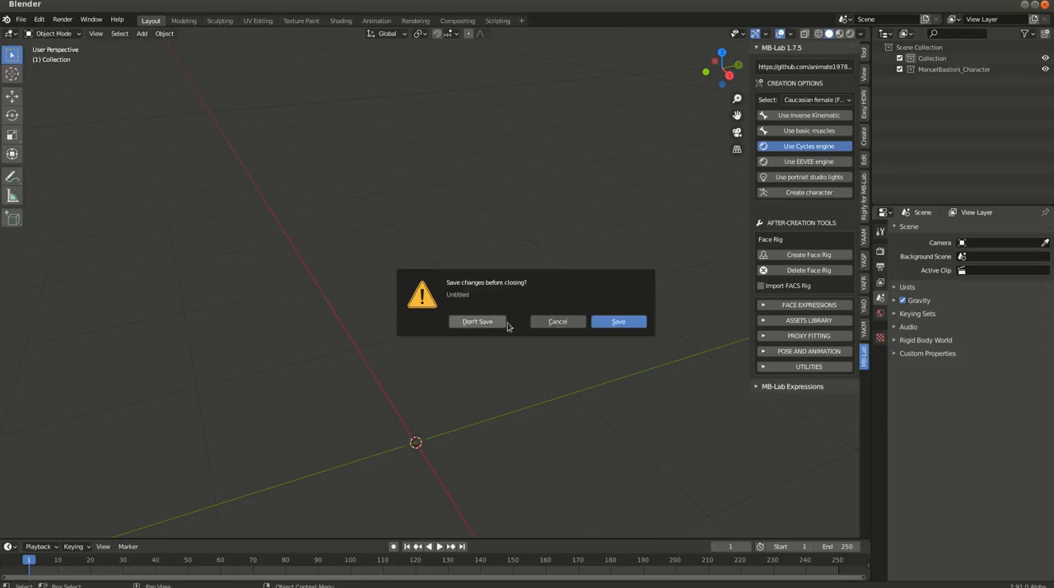
click(466, 322)
Examine the female base mesh from the front and show the MBLab_human_male collection together with it
scroll(406, 313, down, 8)
shift+middle_drag(414, 348, 421, 253)
scroll(426, 280, down, 7)
shift+middle_drag(423, 354, 429, 251)
scroll(429, 256, up, 4)
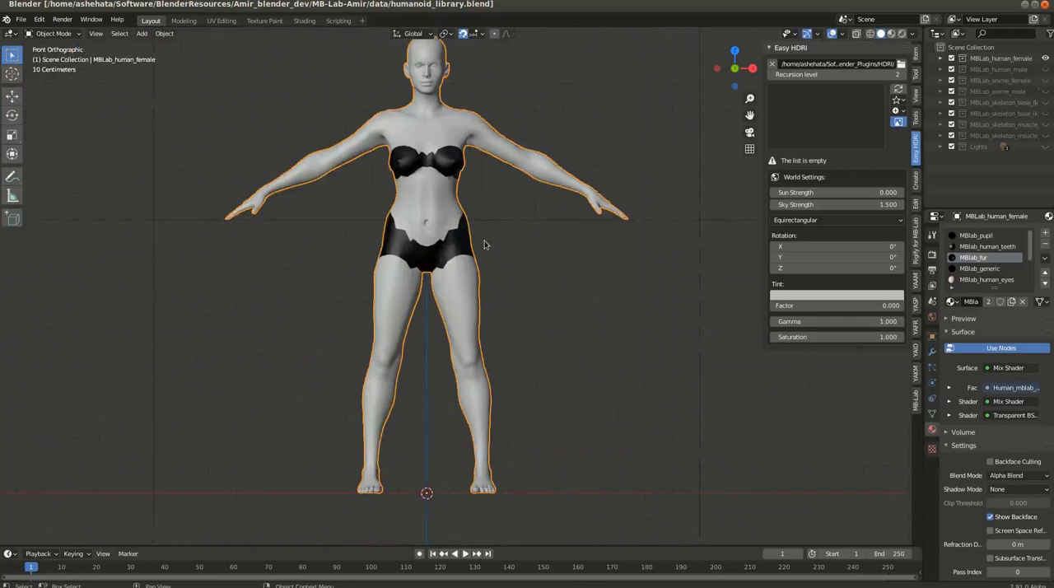
scroll(486, 247, down, 2)
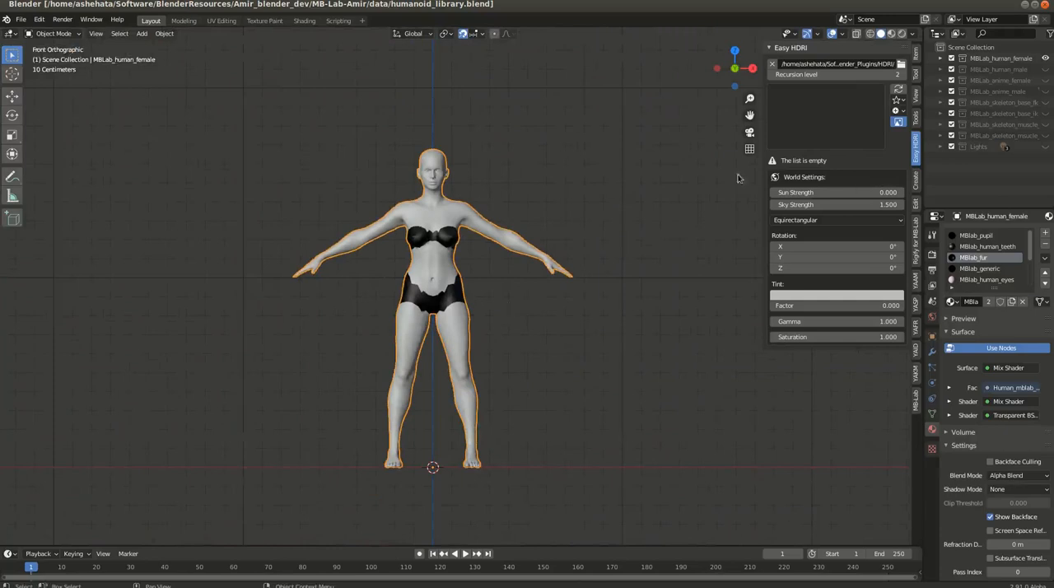
click(1044, 70)
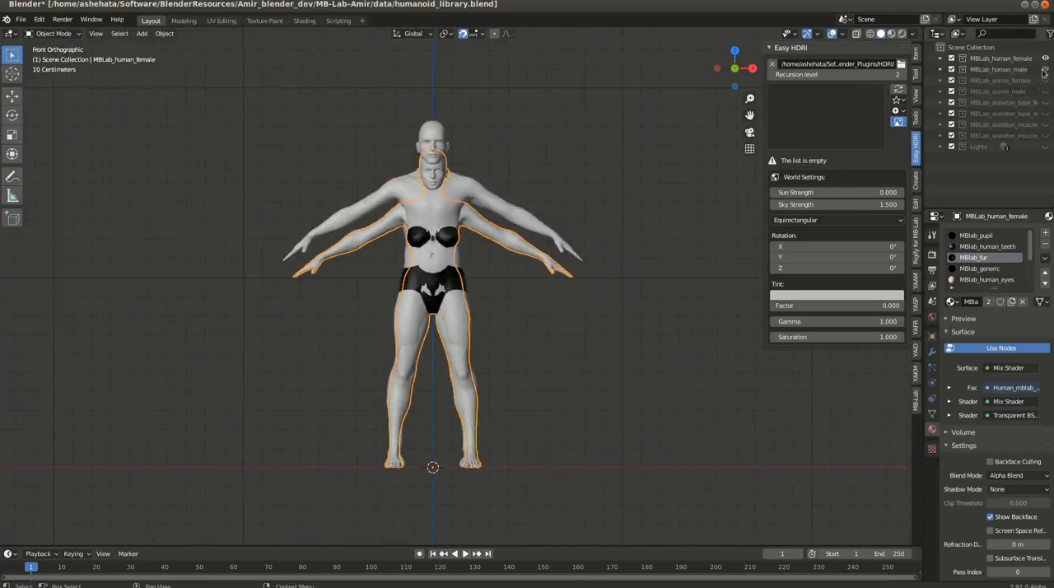
scroll(476, 218, up, 4)
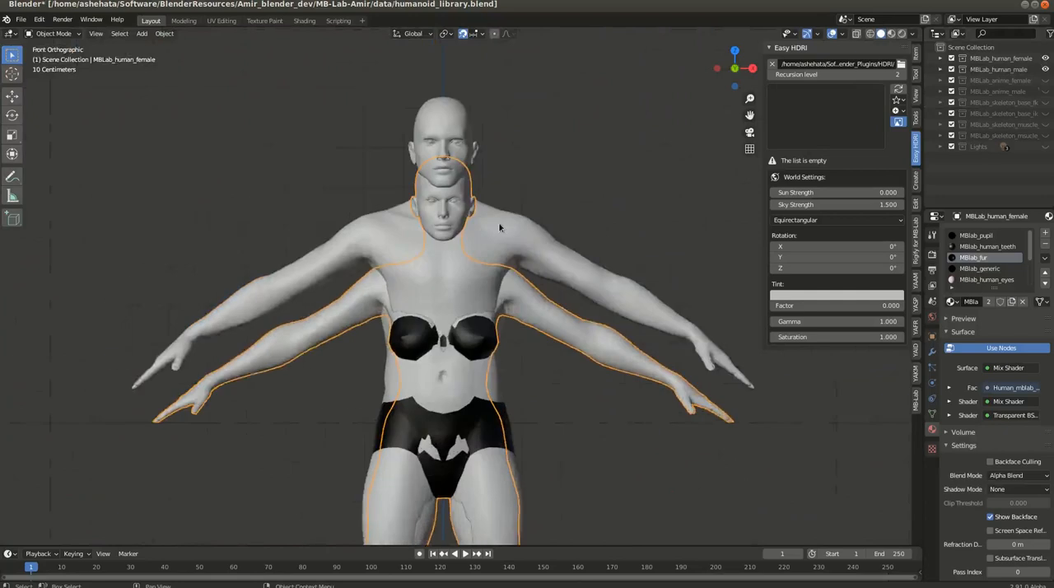
scroll(475, 223, up, 2)
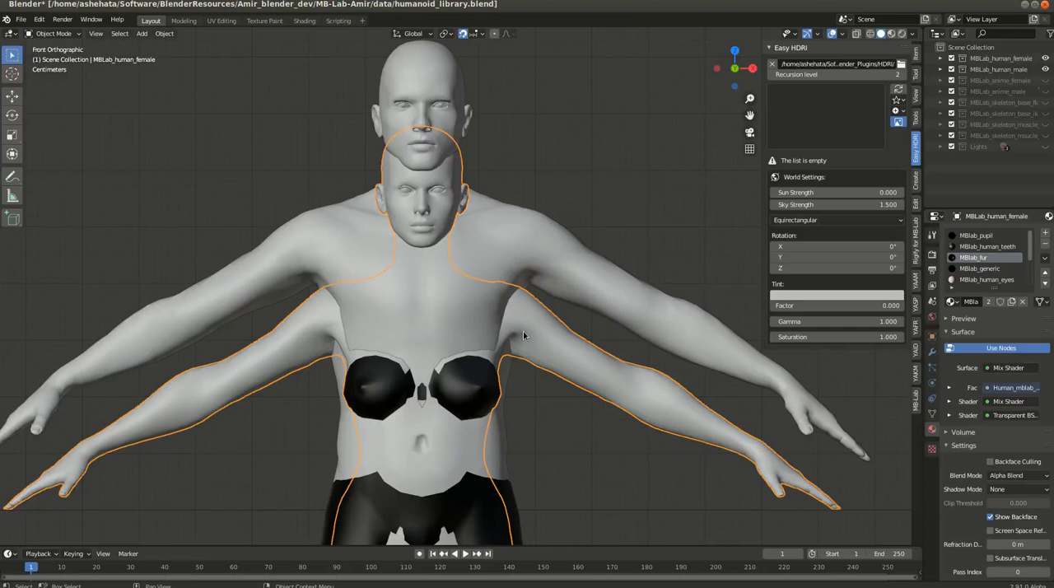
View the anime base meshes by showing MBLab_anime_female and MBLab_anime_male in turn, leaving only MBLab_anime_male visible
click(1044, 81)
click(1044, 69)
click(1044, 58)
click(1044, 58)
click(1044, 92)
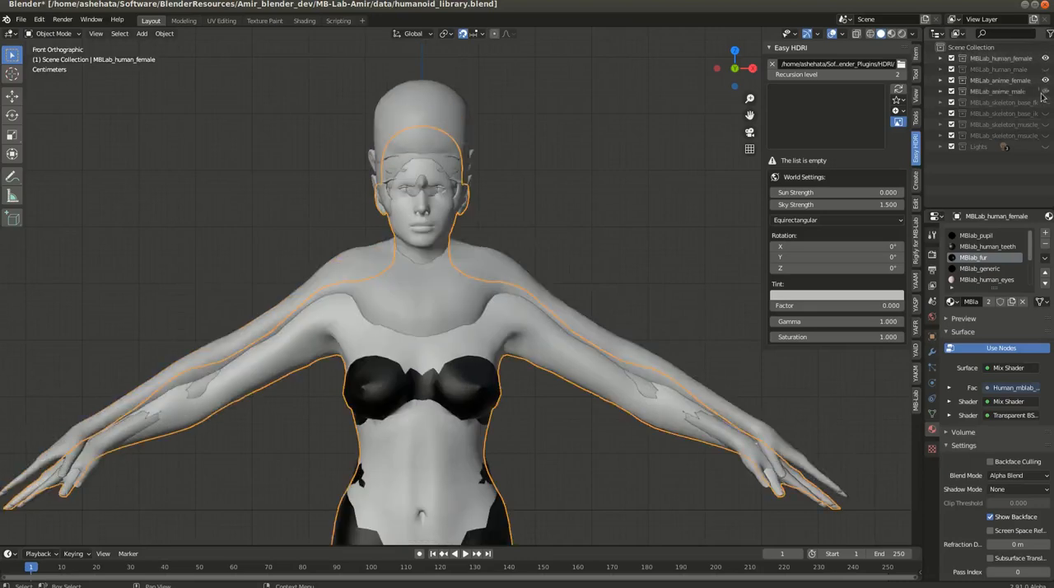
click(1044, 80)
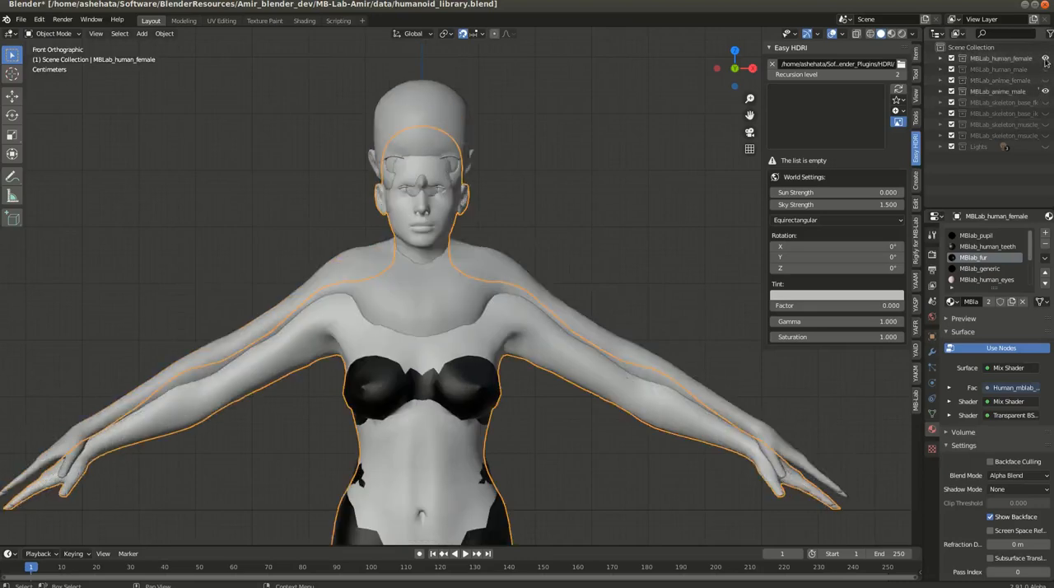
click(1044, 58)
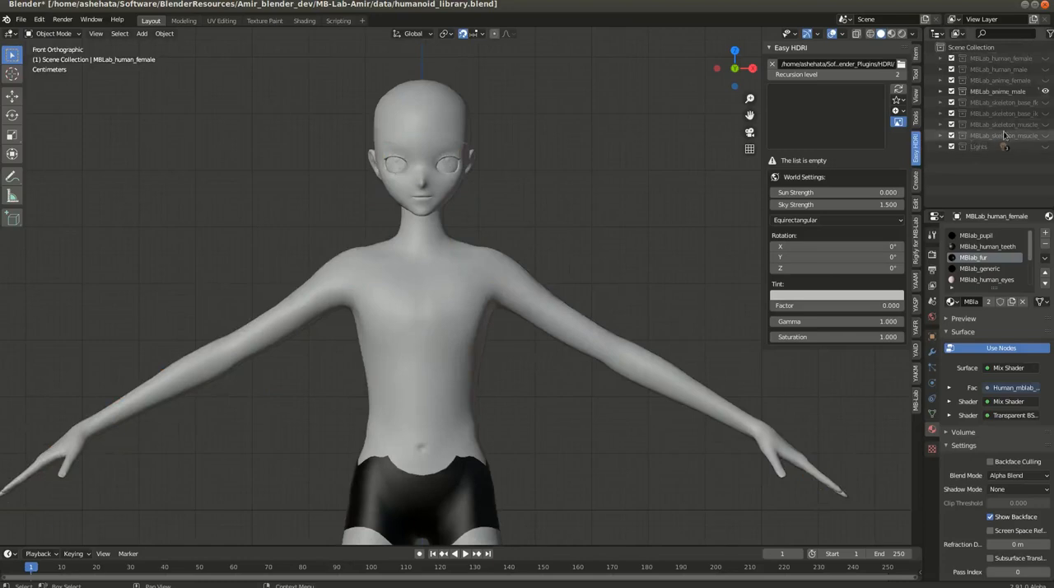
Hide the MBLab_anime_male collection and show the MBLab_human_female and MBLab_human_male collections
click(1045, 92)
click(1044, 57)
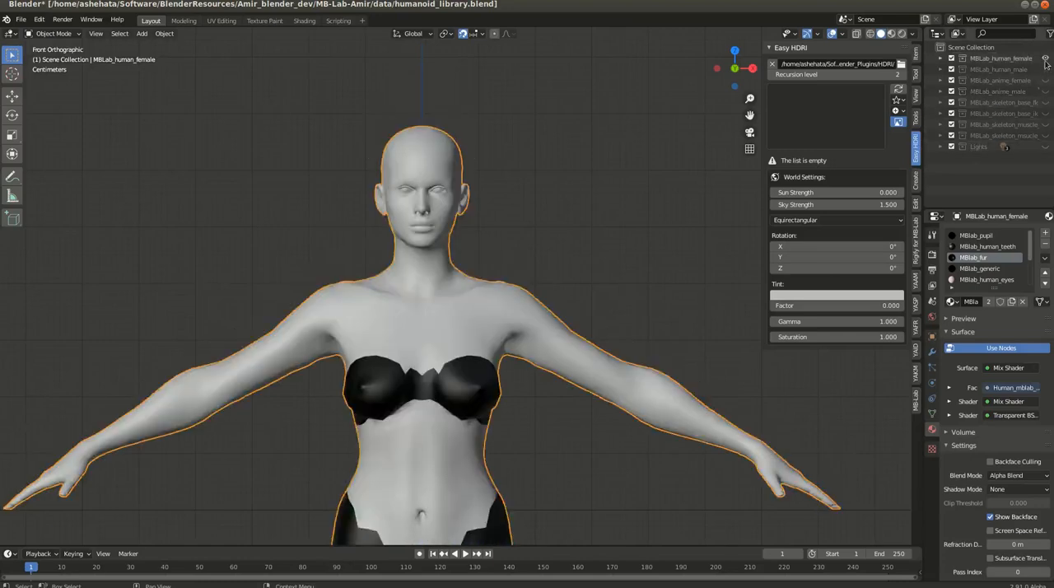
click(1044, 69)
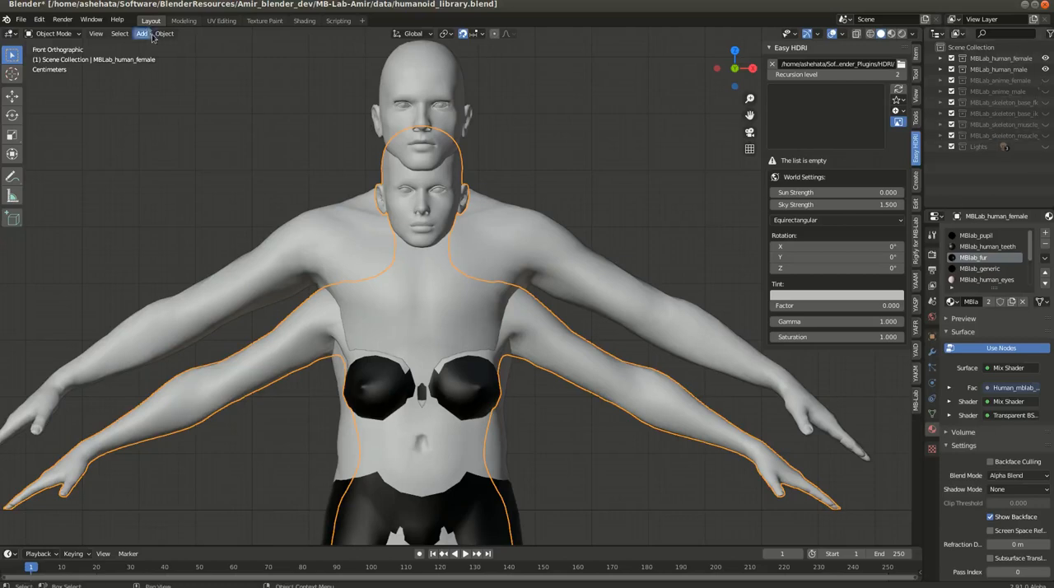
Start a new General file without saving humanoid_library and delete all default objects from the scene
click(21, 19)
mouse_move(69, 31)
click(141, 31)
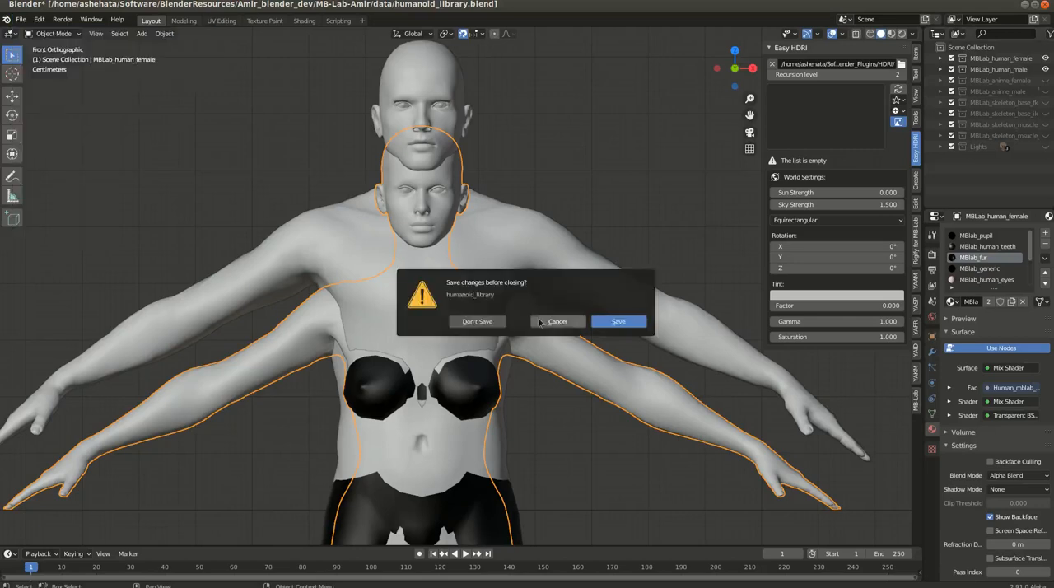
click(479, 321)
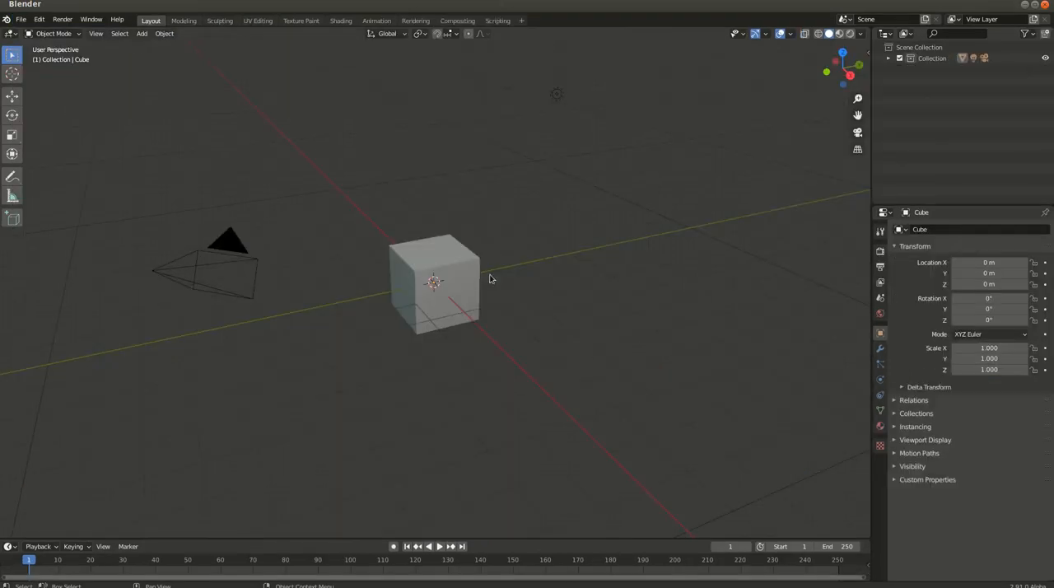
key(a)
key(Delete)
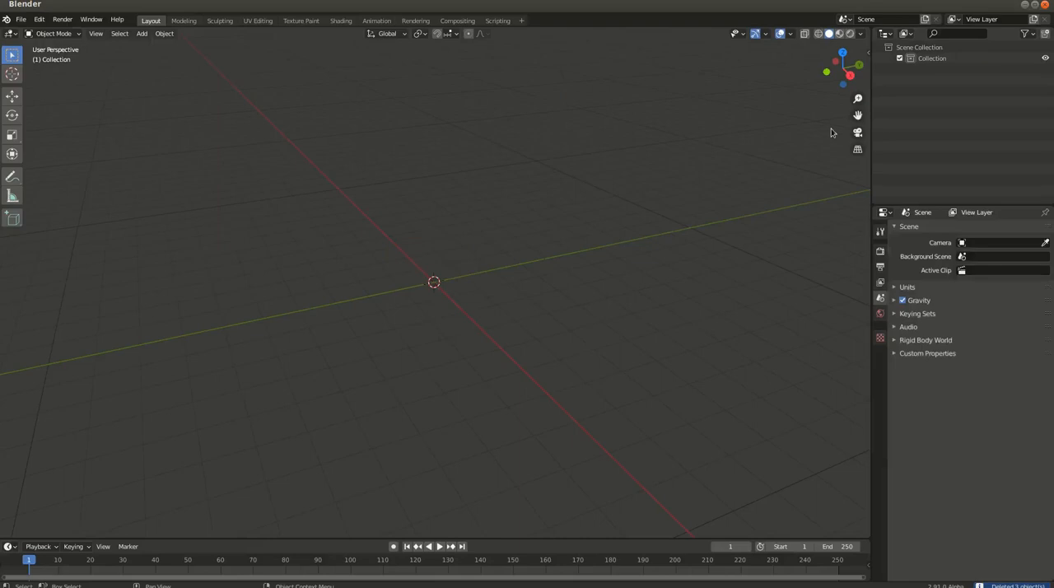
Create a Caucasian female MB-Lab character with the Cycles engine option and select its body mesh
key(n)
click(863, 356)
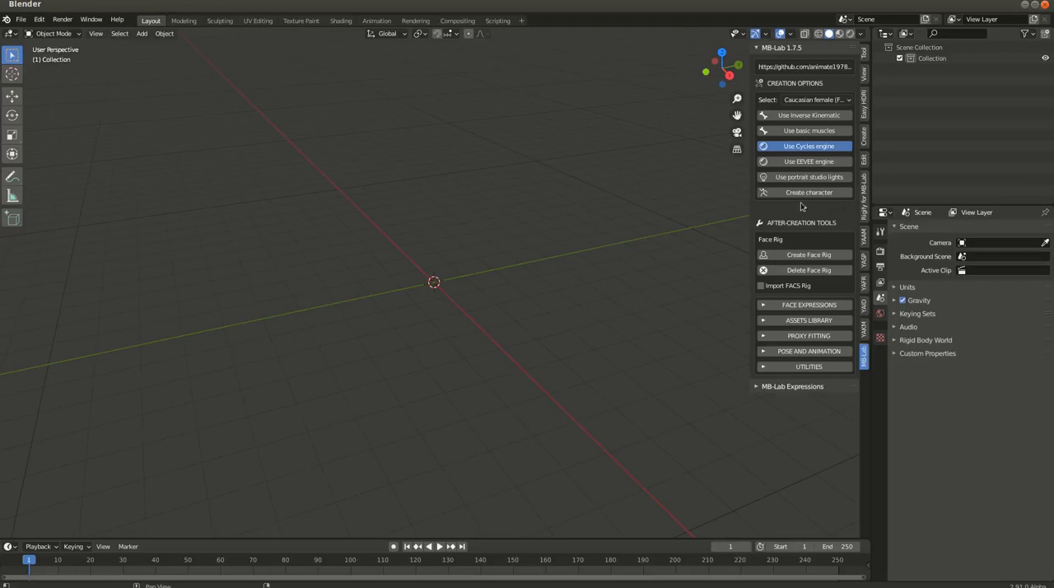
click(803, 194)
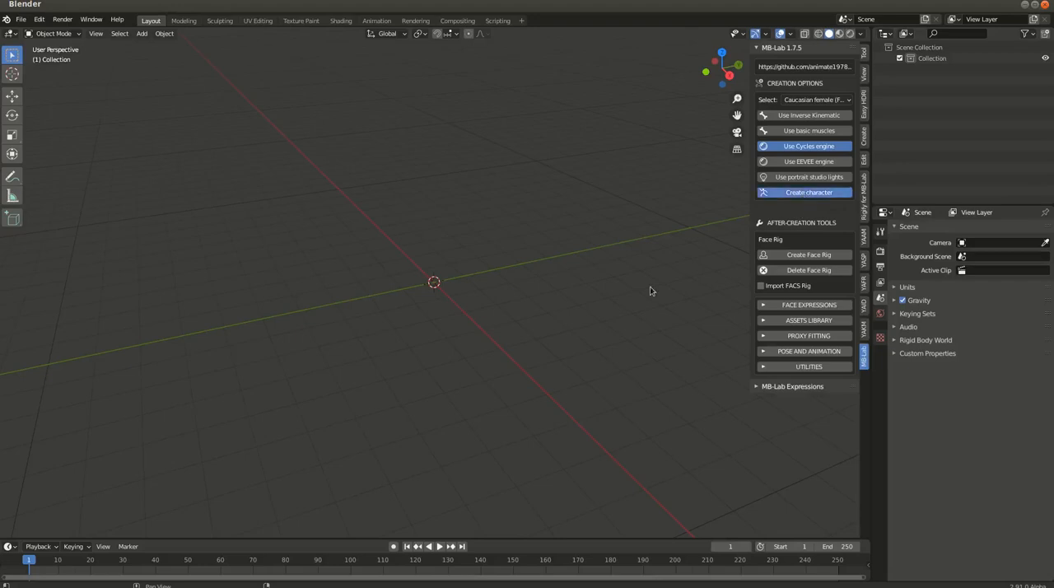
scroll(434, 231, up, 9)
click(436, 260)
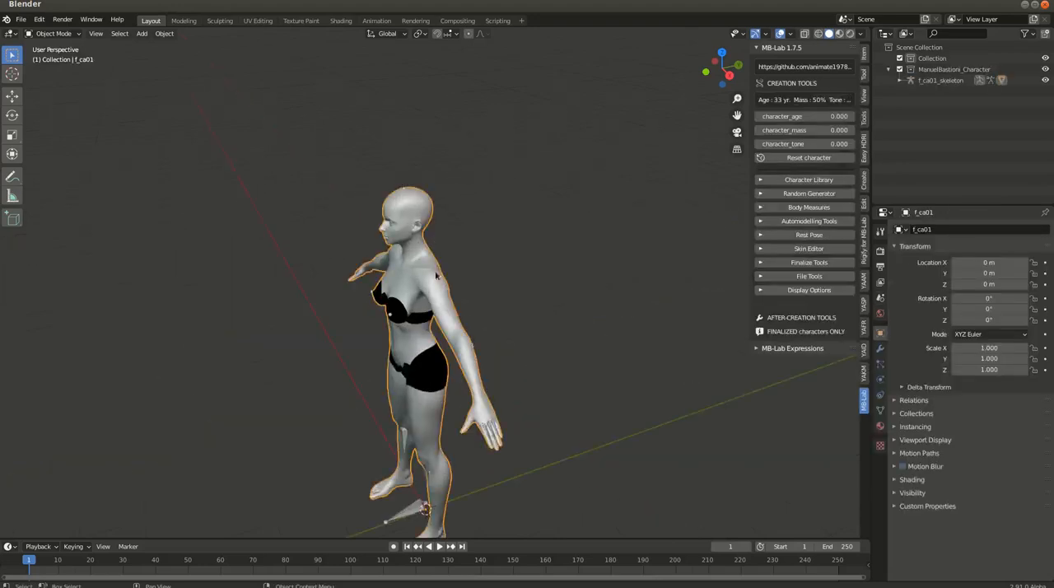
Add a Basis shape key and a second, relative shape key to the character's mesh
middle_drag(418, 295, 476, 222)
scroll(420, 250, up, 4)
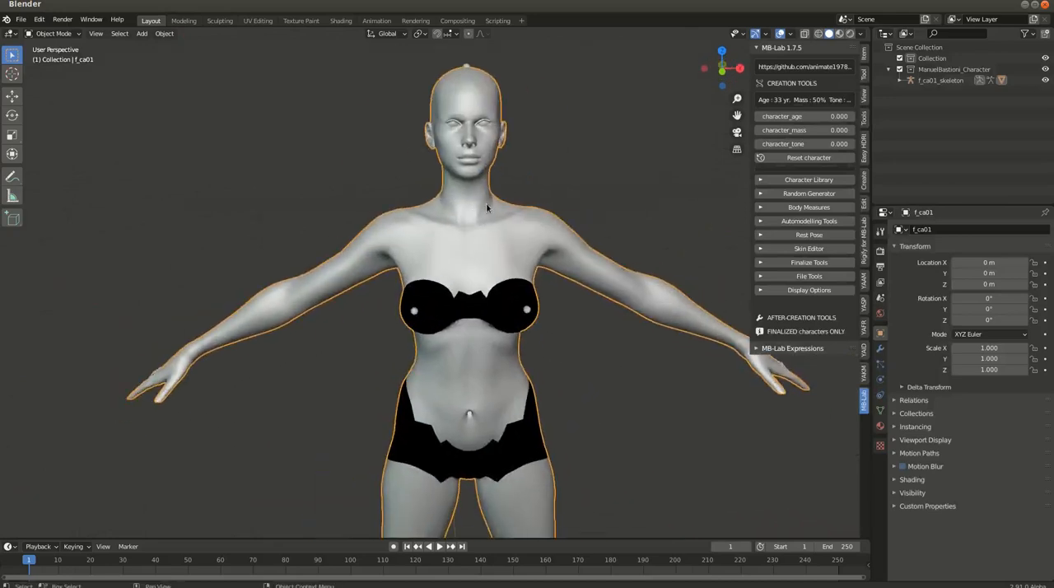
shift+middle_drag(529, 203, 519, 224)
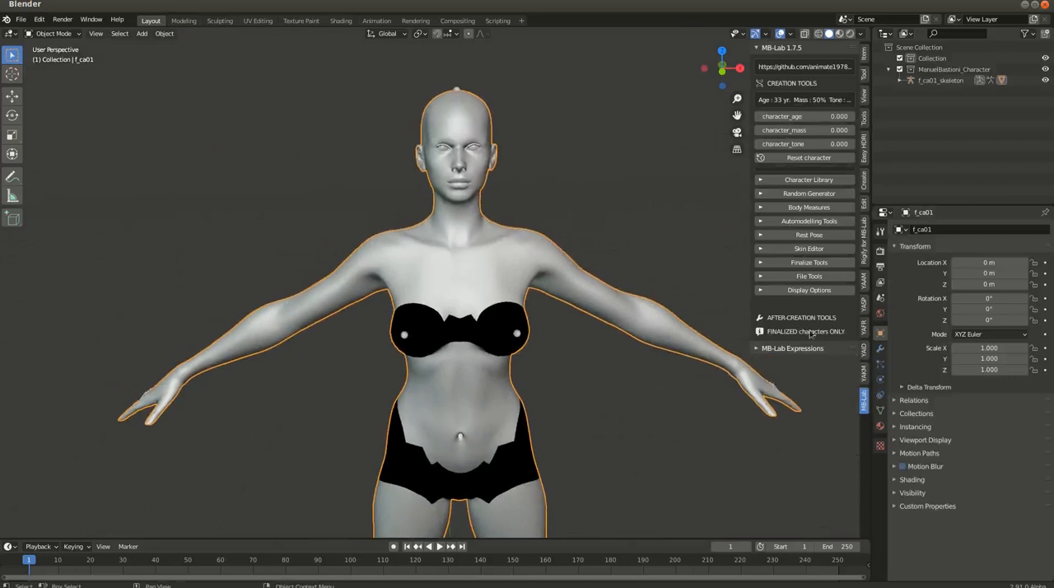
click(880, 410)
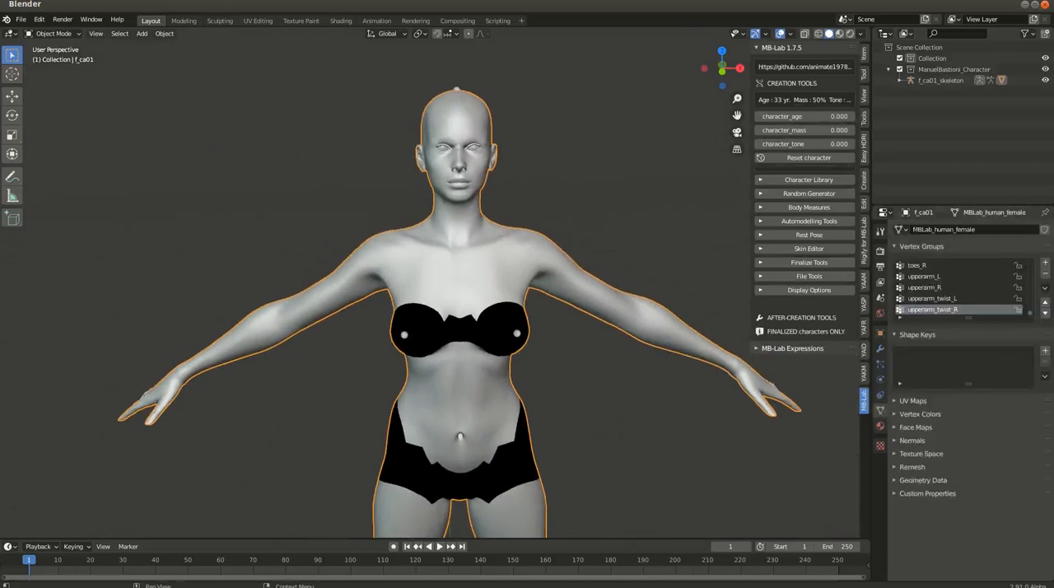
click(1045, 351)
click(1046, 351)
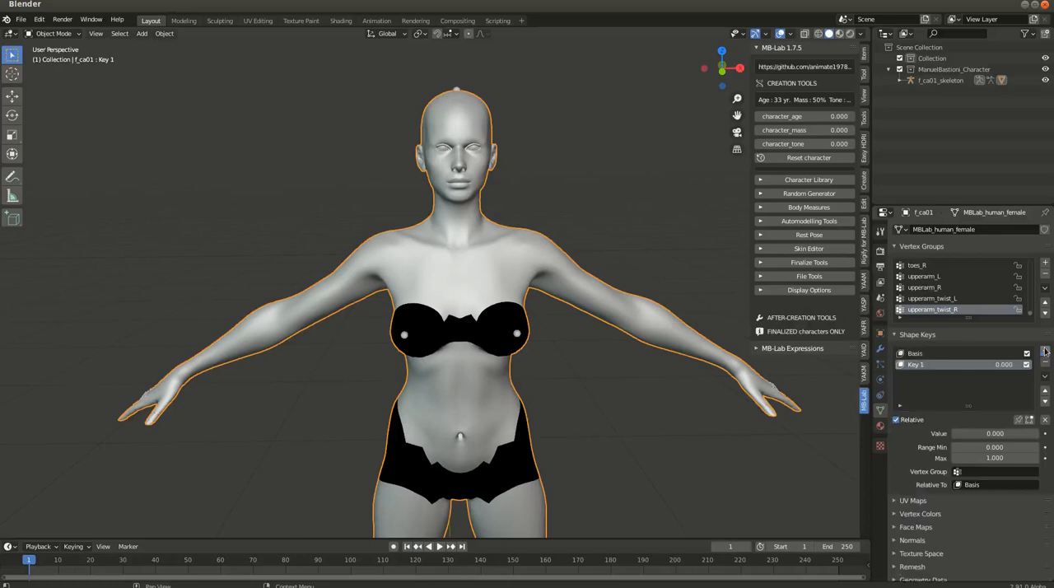
Rename the second shape key as Expressions_TEST_nose
double_click(930, 370)
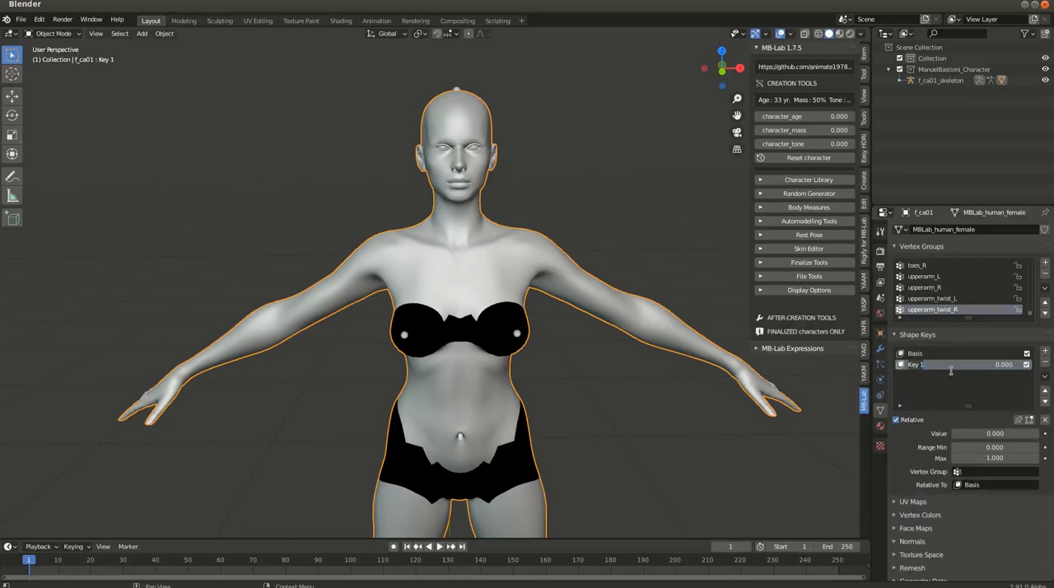
text(Expressions_TEST_nose)
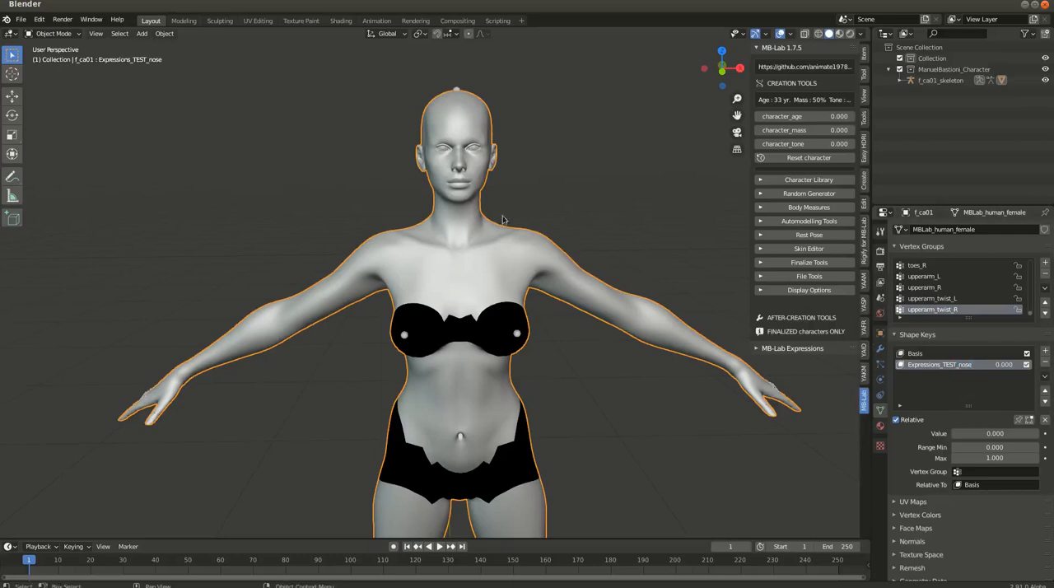
Put the character mesh in Edit Mode, reveal its hidden geometry and deselect everything
shift+middle_drag(496, 181, 498, 214)
key(ctrl+Tab)
click(587, 188)
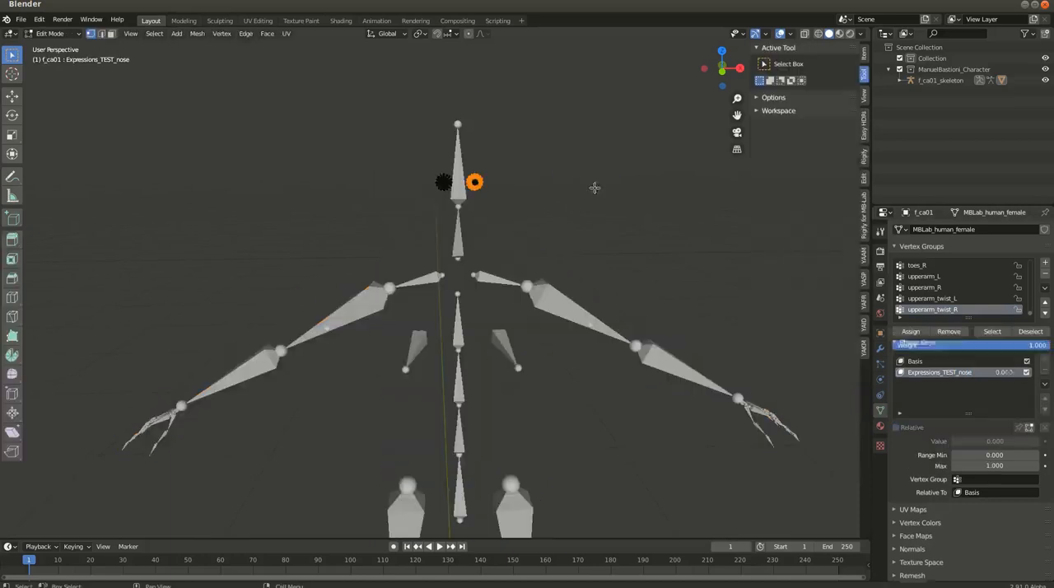
key(alt+h)
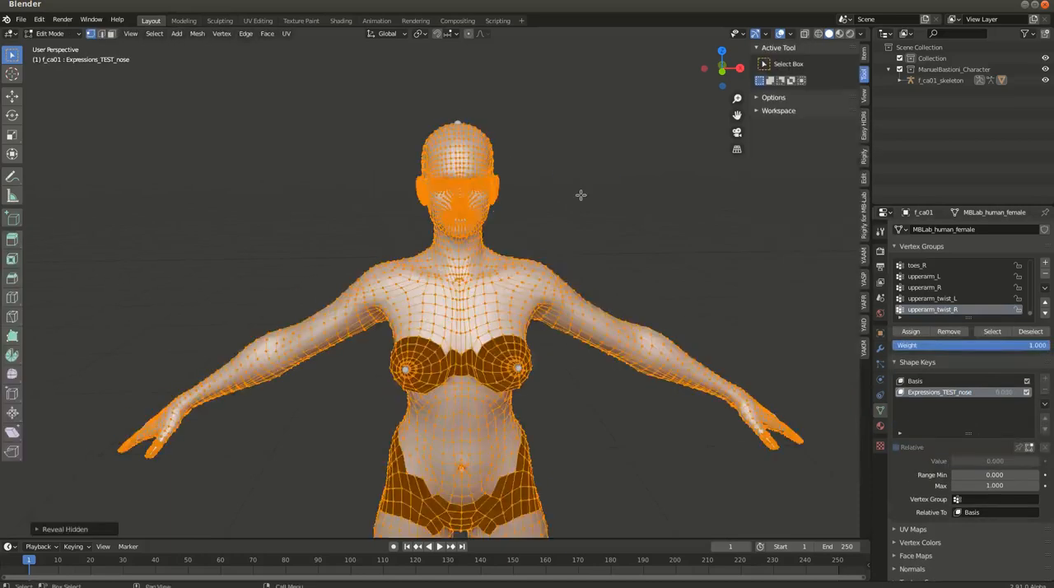
scroll(431, 214, up, 3)
key(alt+a)
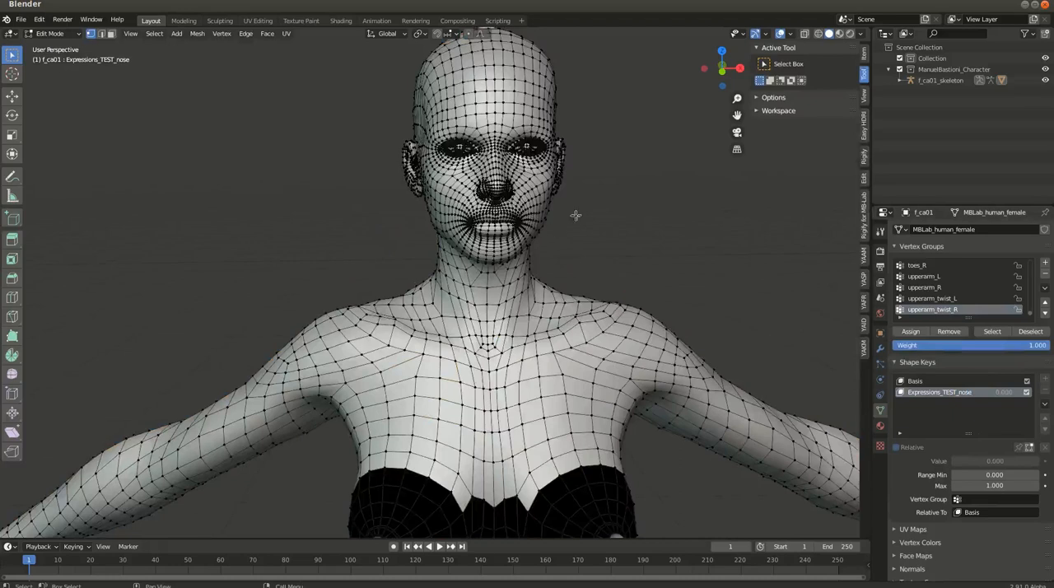
Enable proportional editing and select one vertex on the upper lip in the front view of the face
middle_drag(576, 223, 545, 280)
shift+middle_drag(525, 238, 518, 273)
scroll(517, 273, up, 3)
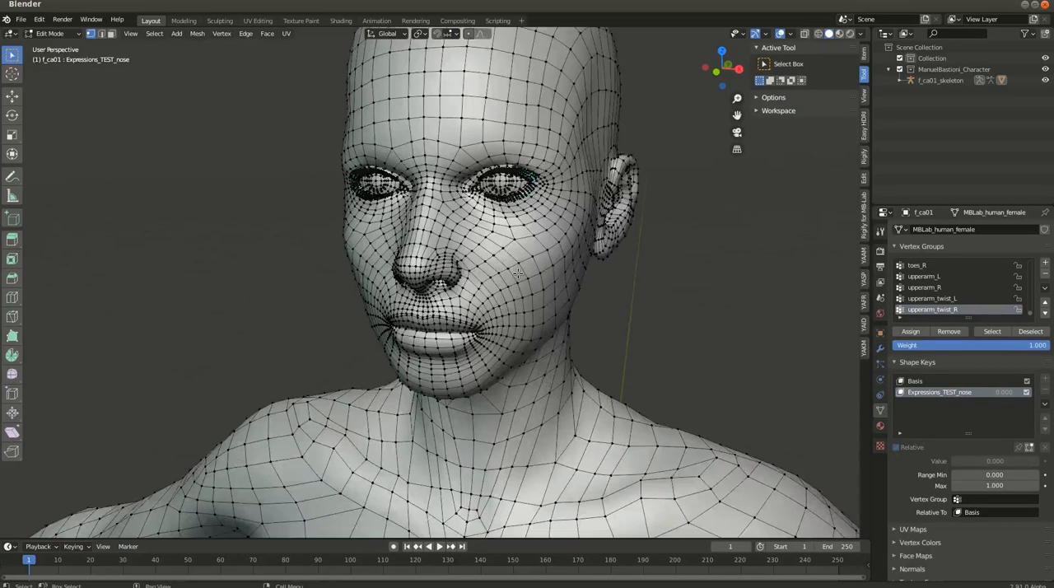
key(KP_1)
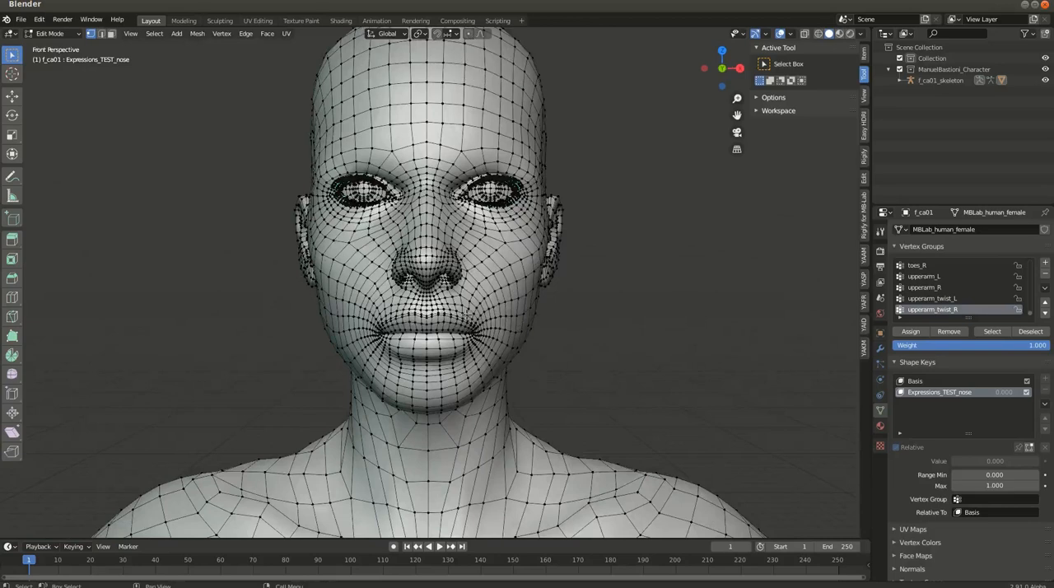
click(469, 35)
scroll(454, 325, up, 4)
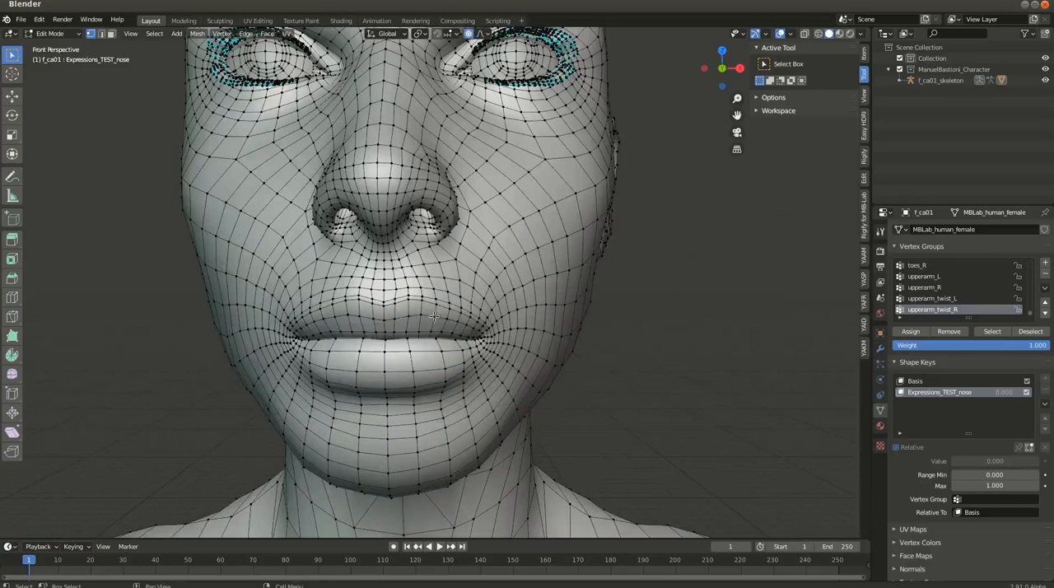
click(448, 310)
scroll(443, 337, down, 3)
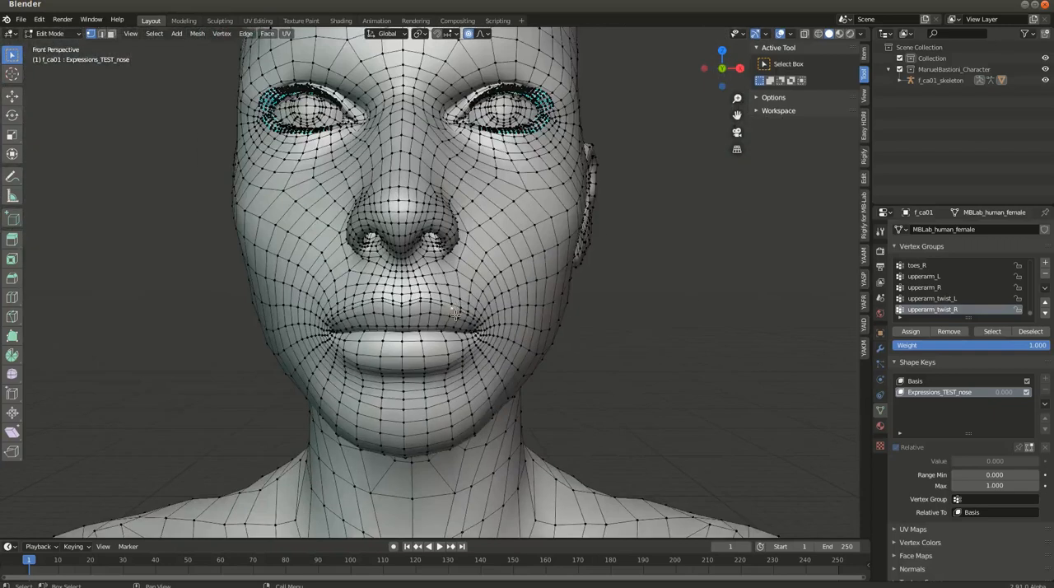
Try to move the upper-lip vertex with Smooth proportional falloff while varying the influence size
key(g)
scroll(455, 315, up, 18)
scroll(455, 315, up, 10)
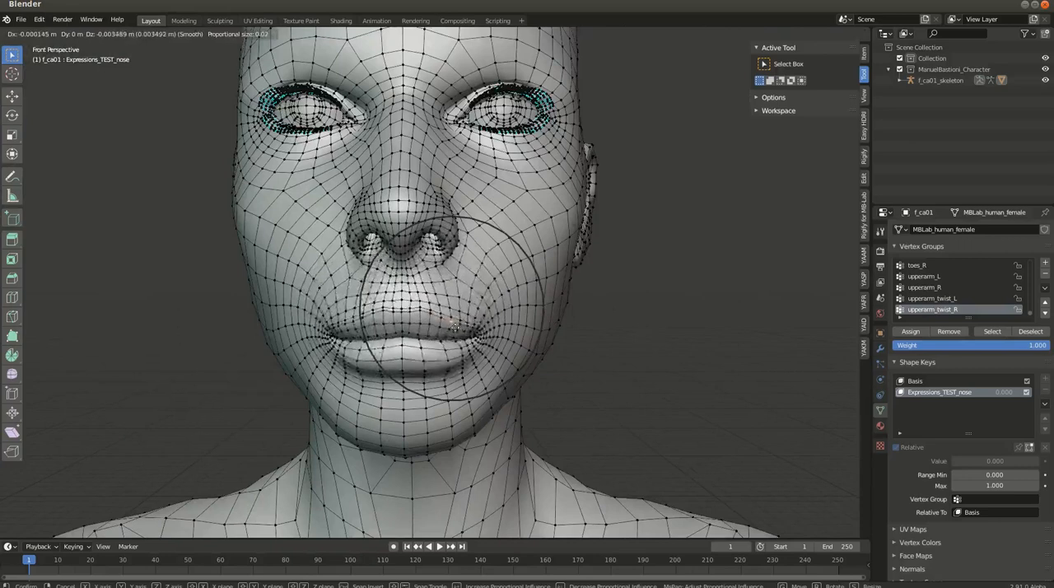
scroll(469, 319, up, 7)
scroll(461, 298, up, 4)
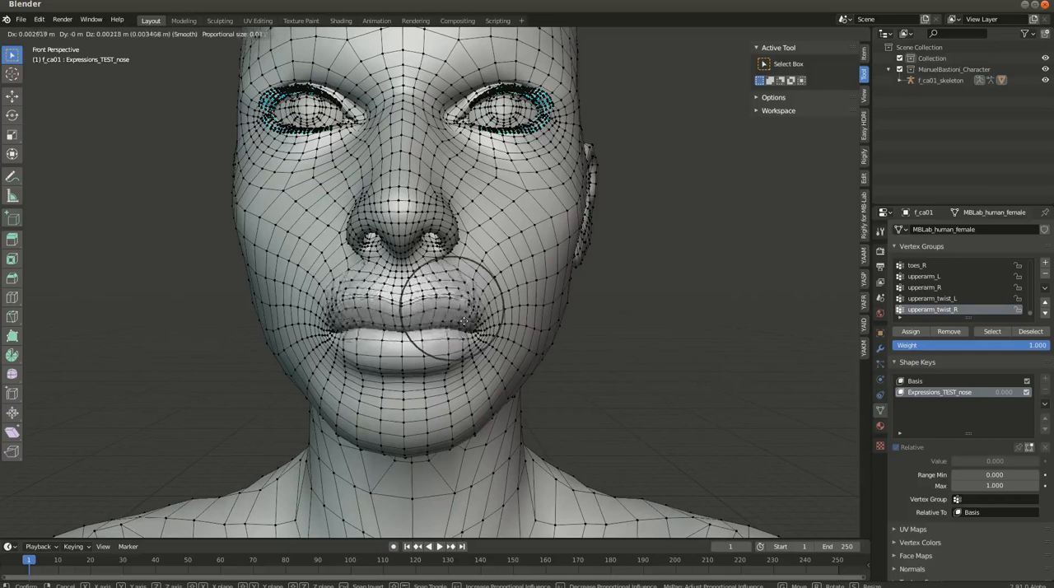
scroll(457, 325, down, 4)
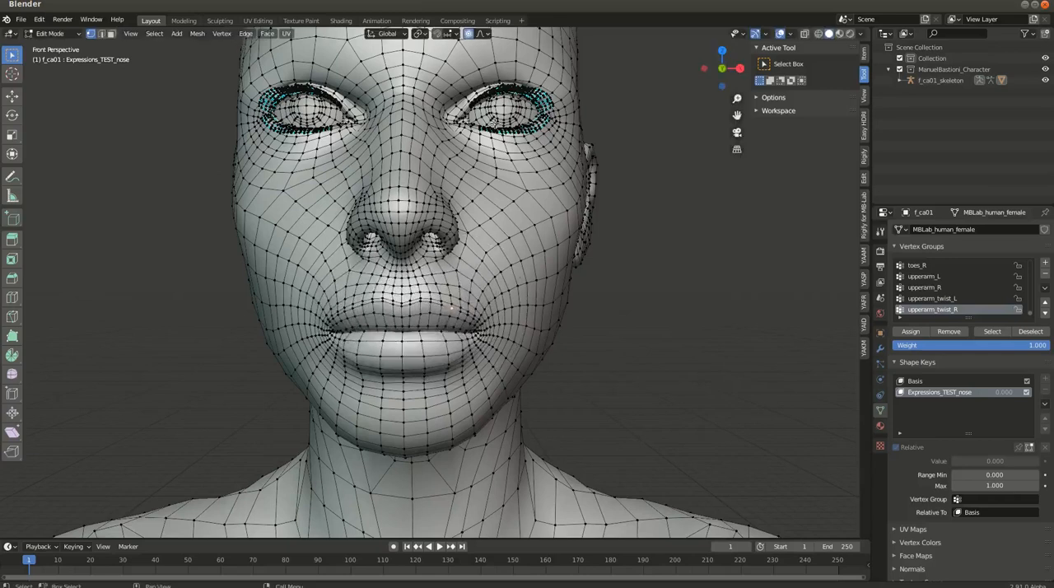
click(483, 33)
key(g)
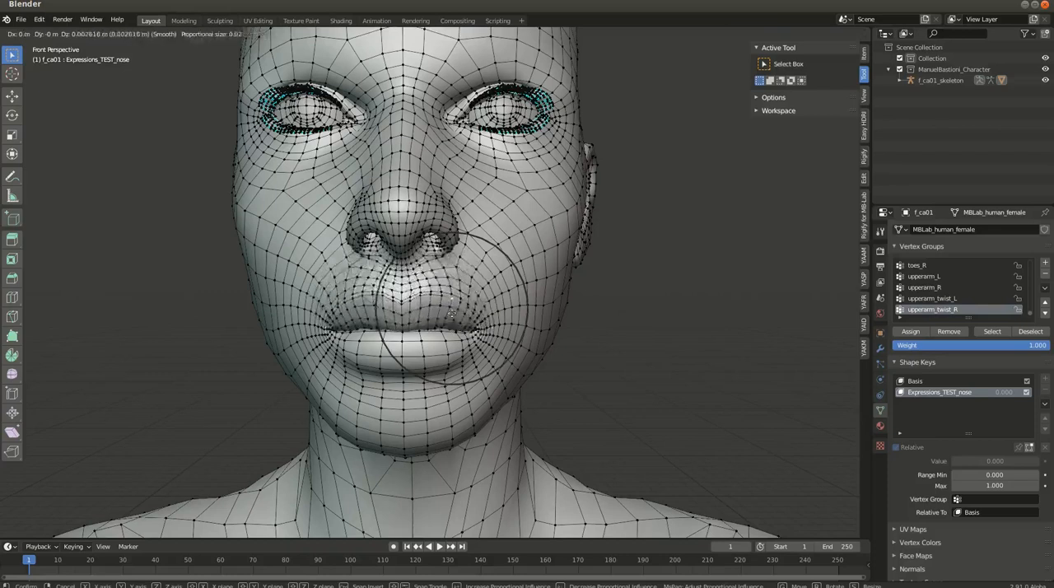
scroll(455, 281, up, 7)
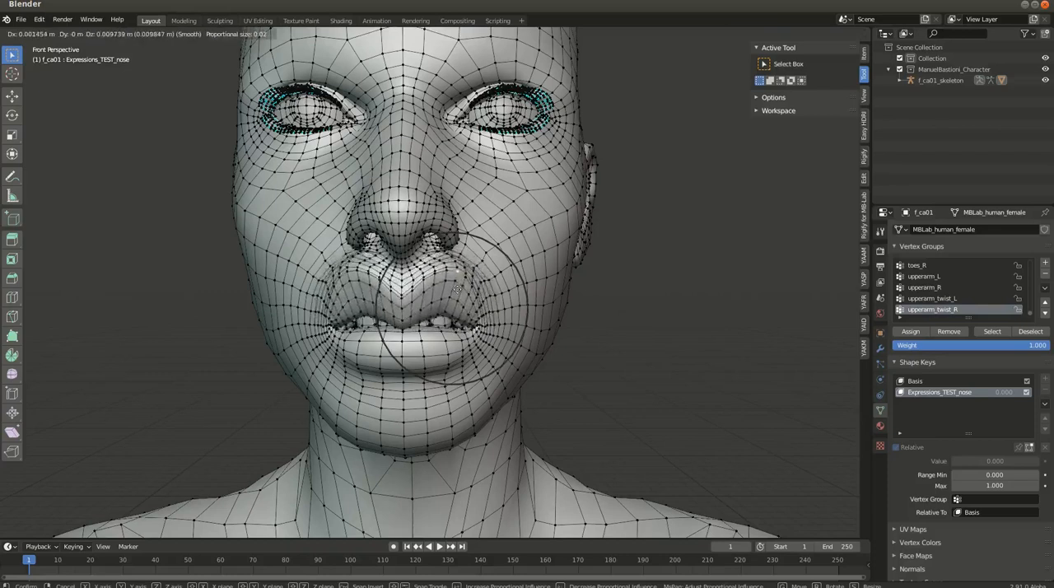
scroll(454, 289, down, 14)
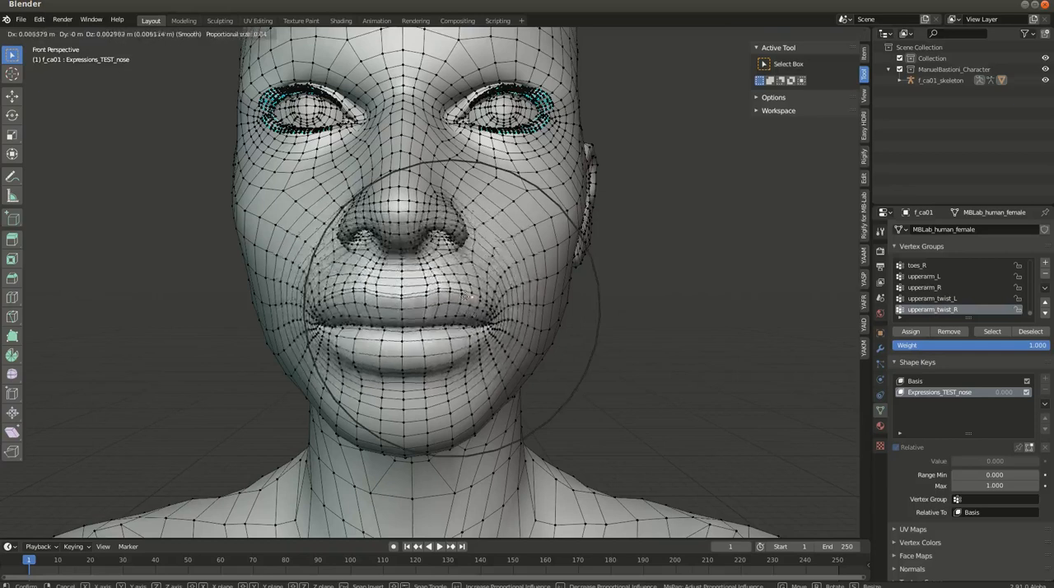
scroll(461, 305, up, 7)
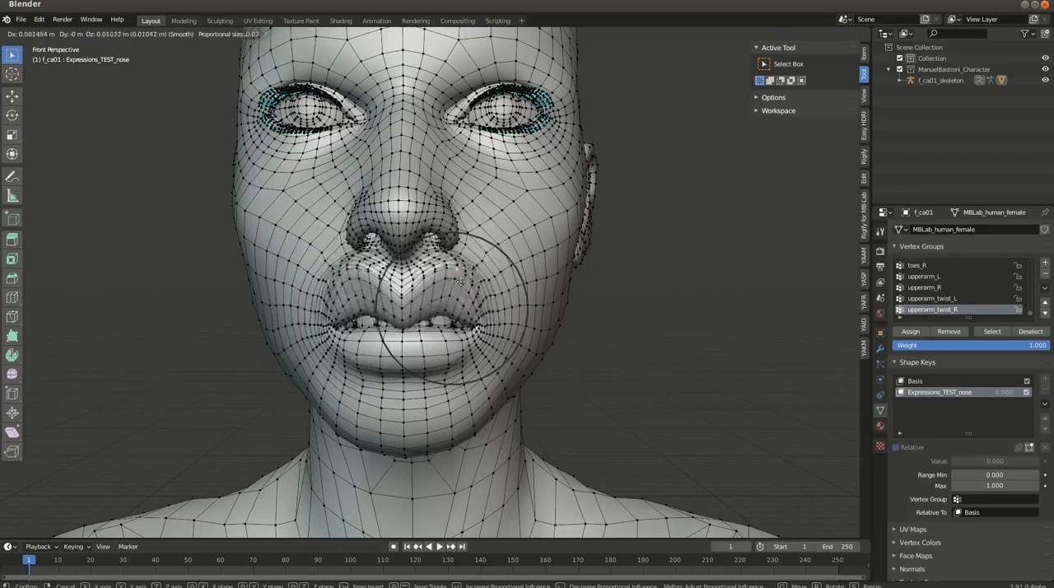
scroll(461, 296, down, 2)
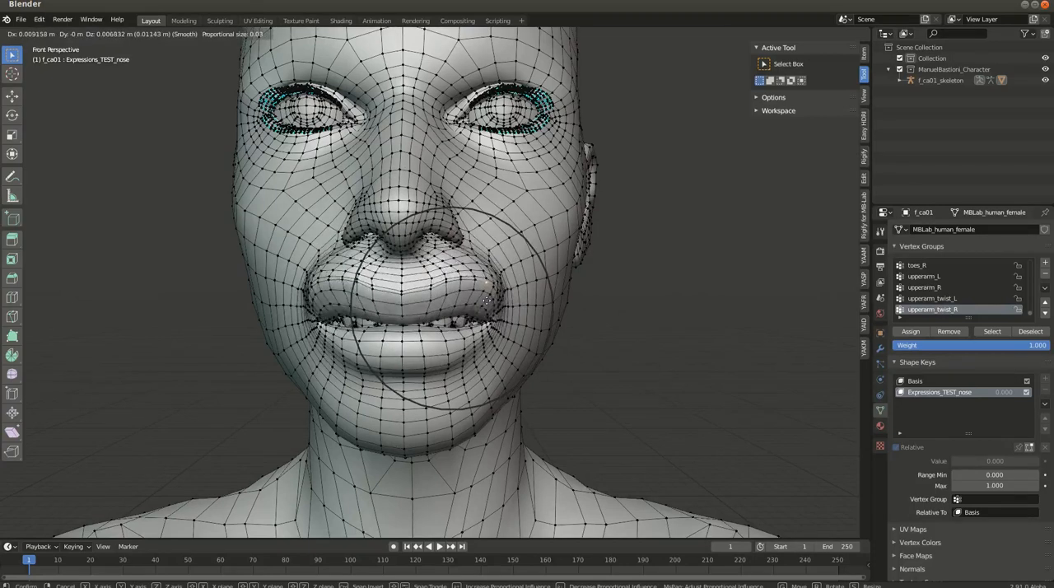
key(Escape)
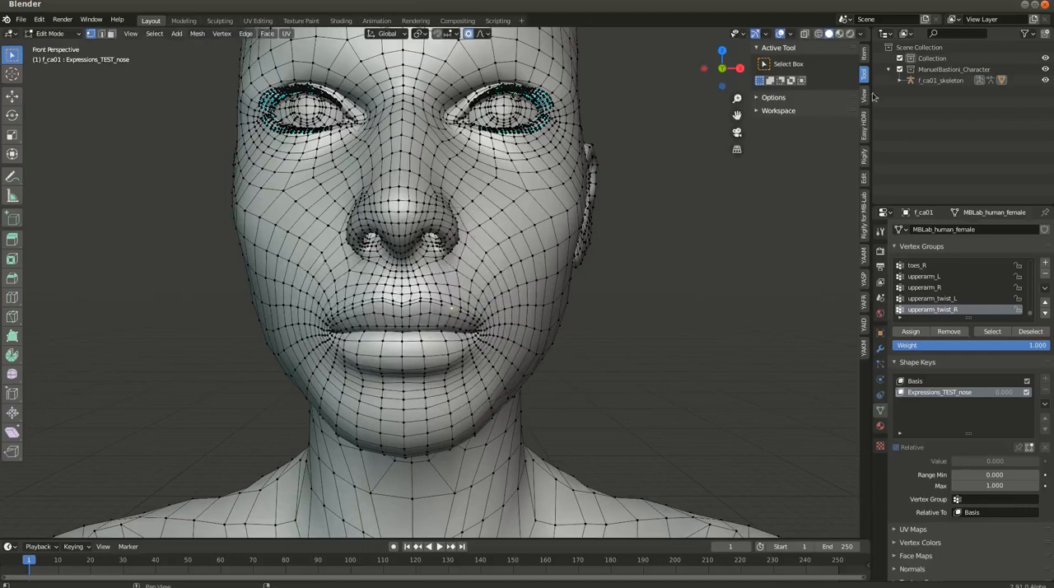
Expand the editing options and enable X-axis mirroring for the mesh
click(771, 98)
click(802, 144)
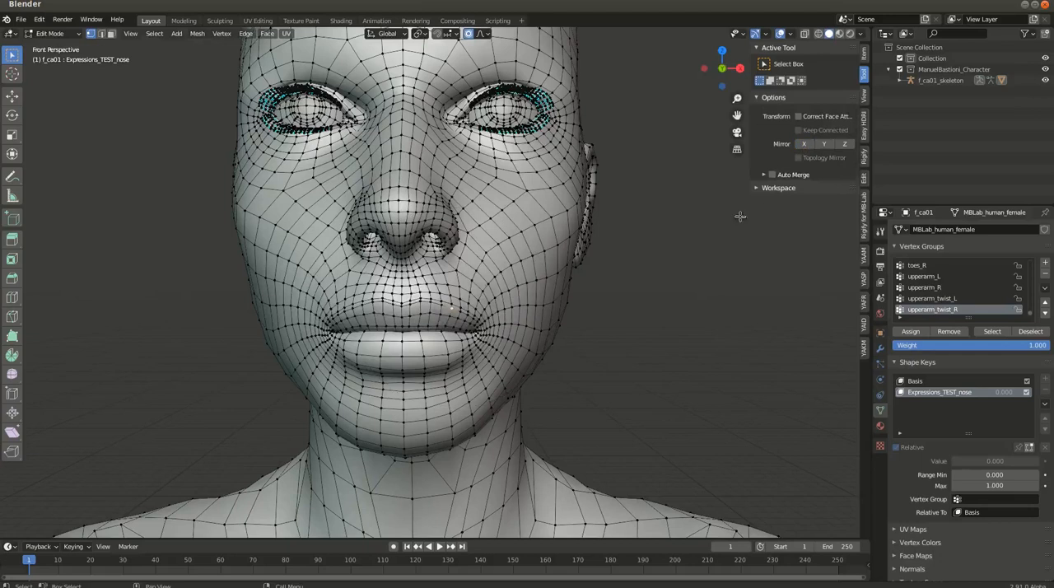
click(804, 144)
Move a vertex above the nostril wing up along Z by about 0.004 m with Smooth proportional falloff, influence size about 0.03
scroll(407, 308, up, 3)
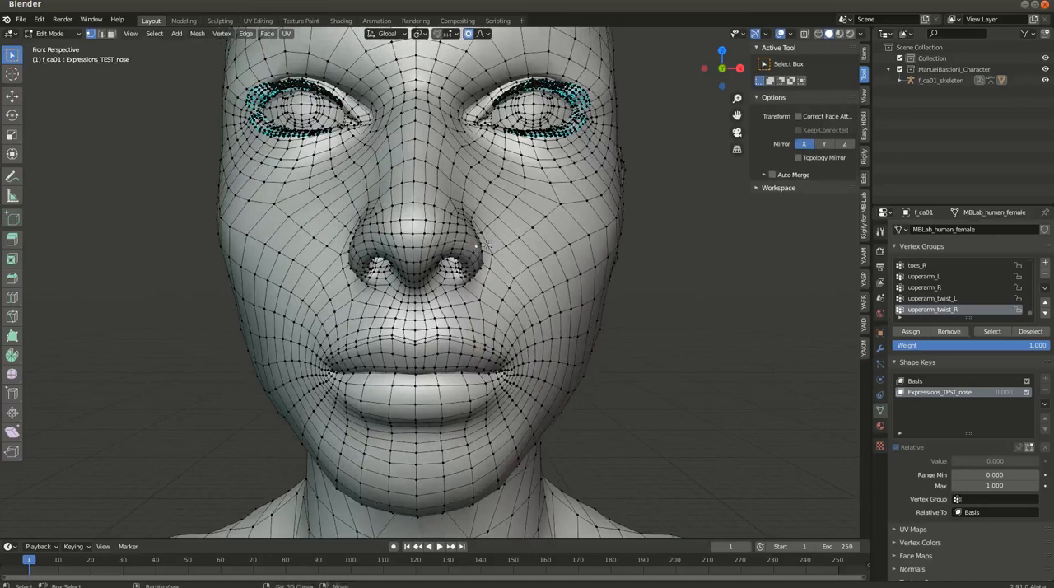
middle_drag(490, 243, 485, 232)
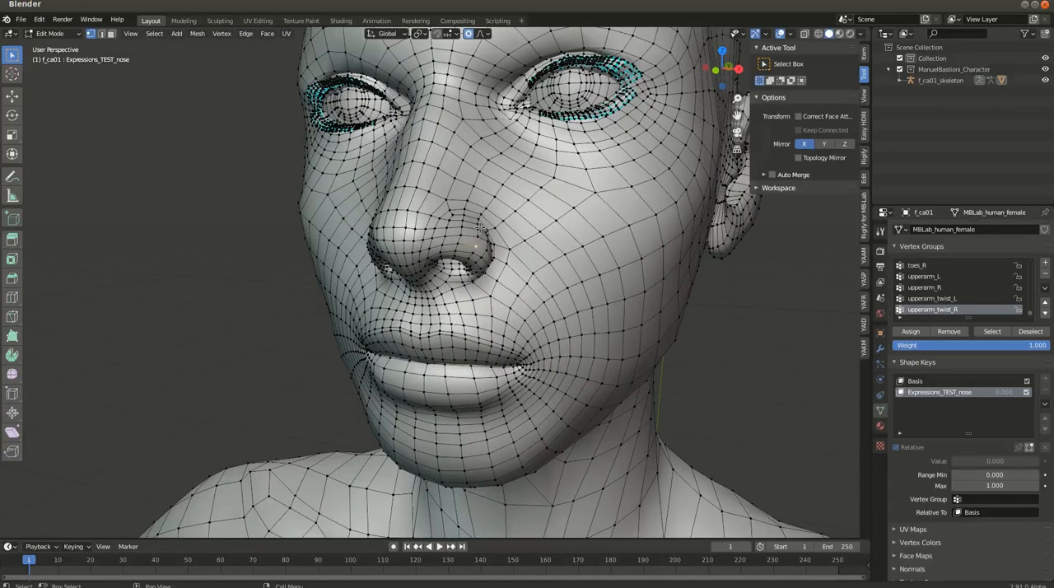
middle_drag(464, 278, 487, 272)
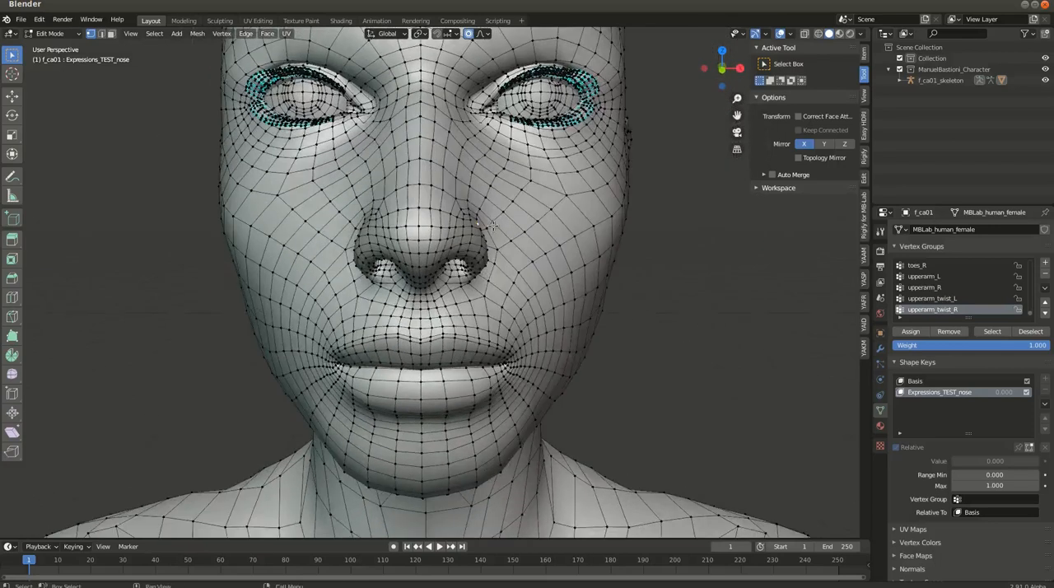
key(g)
key(z)
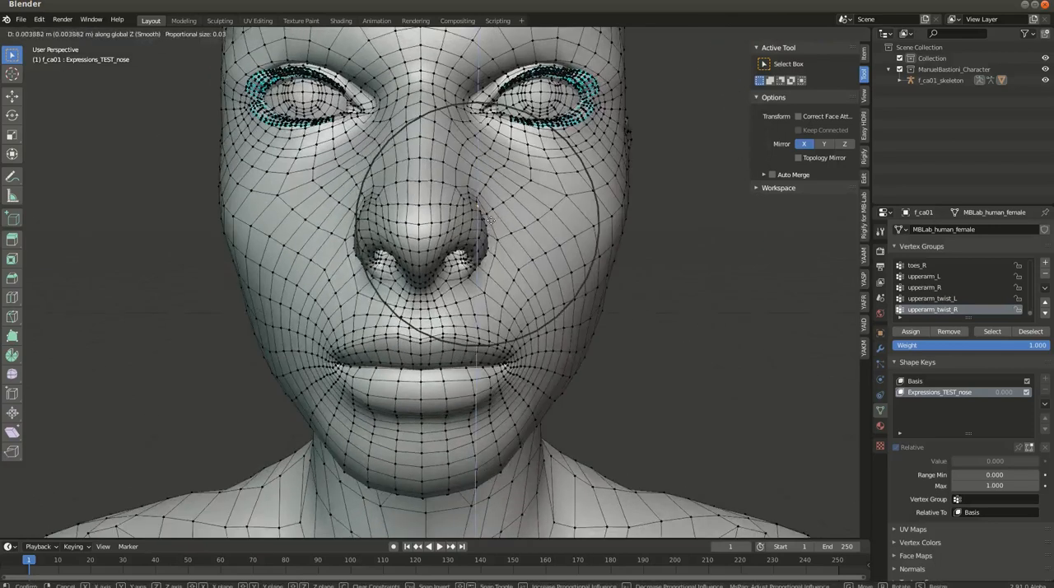
click(490, 218)
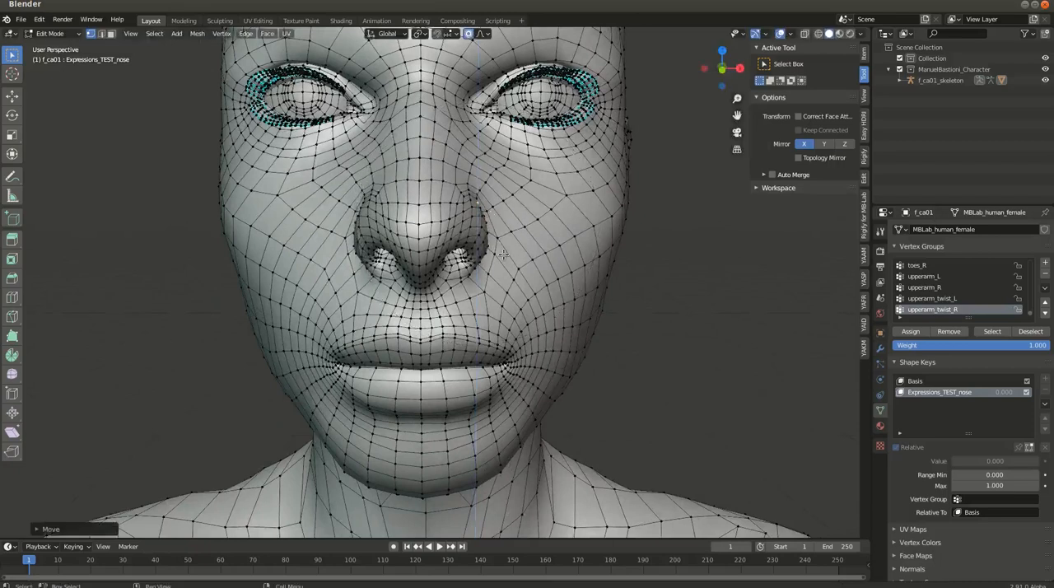
Return the character to Object Mode and preview the Expressions_TEST_nose shape key by varying its value
scroll(492, 238, down, 3)
middle_drag(492, 239, 564, 275)
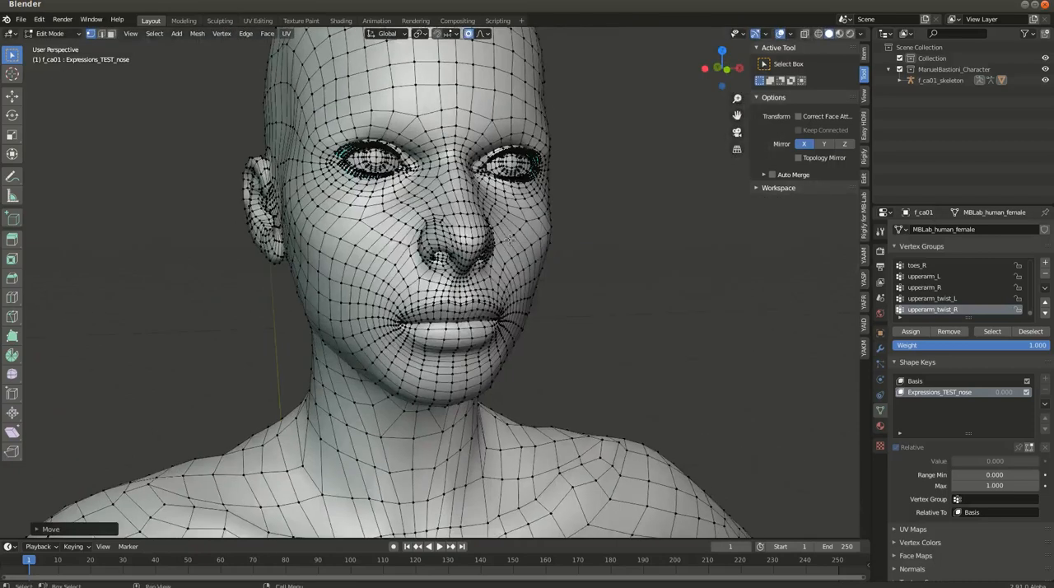
key(ctrl+Tab)
click(404, 238)
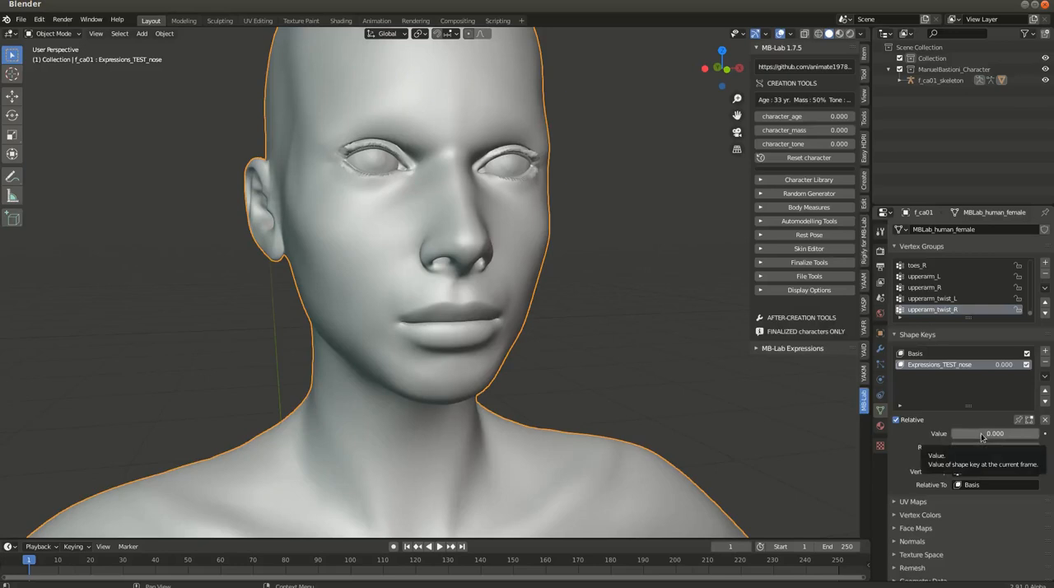
drag(980, 436, 950, 433)
Switch to the terminal and display the latest commit of the manuelbastionilab repository with git show
alt+drag(1053, 400, 903, 293)
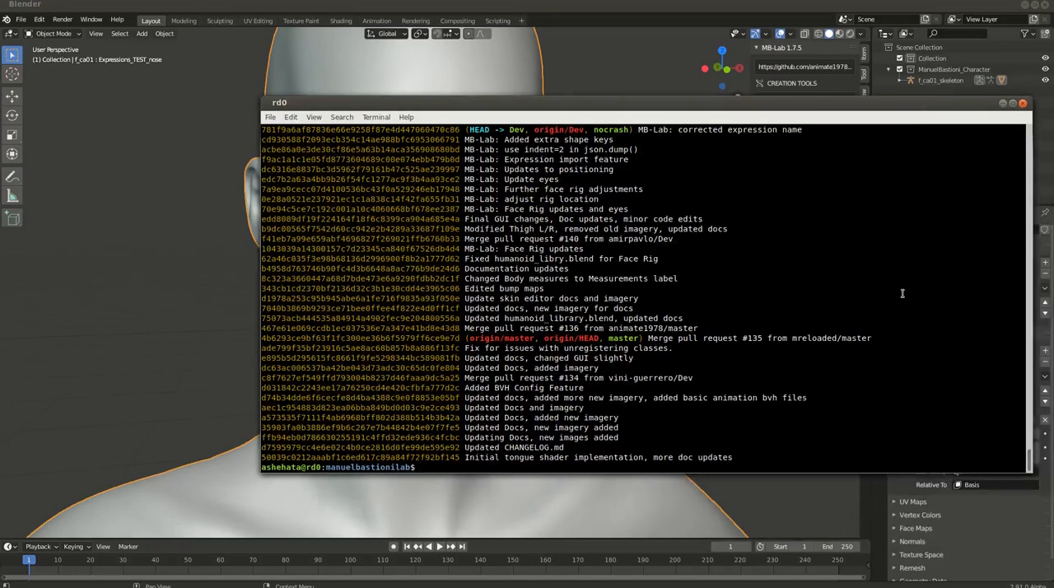
key(Return)
key(Return)
key(Return)
key(Return)
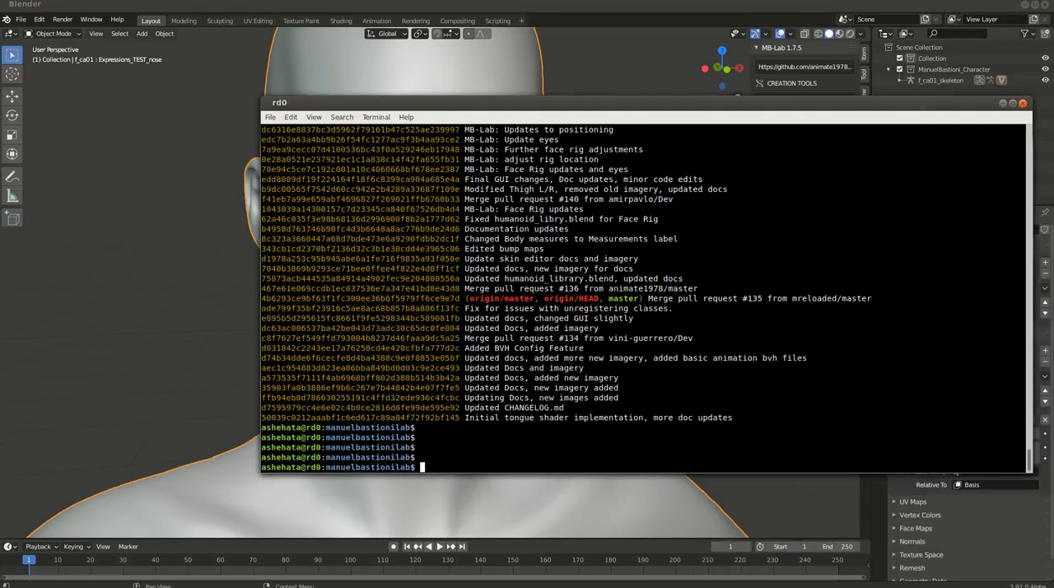
text(git show)
key(Return)
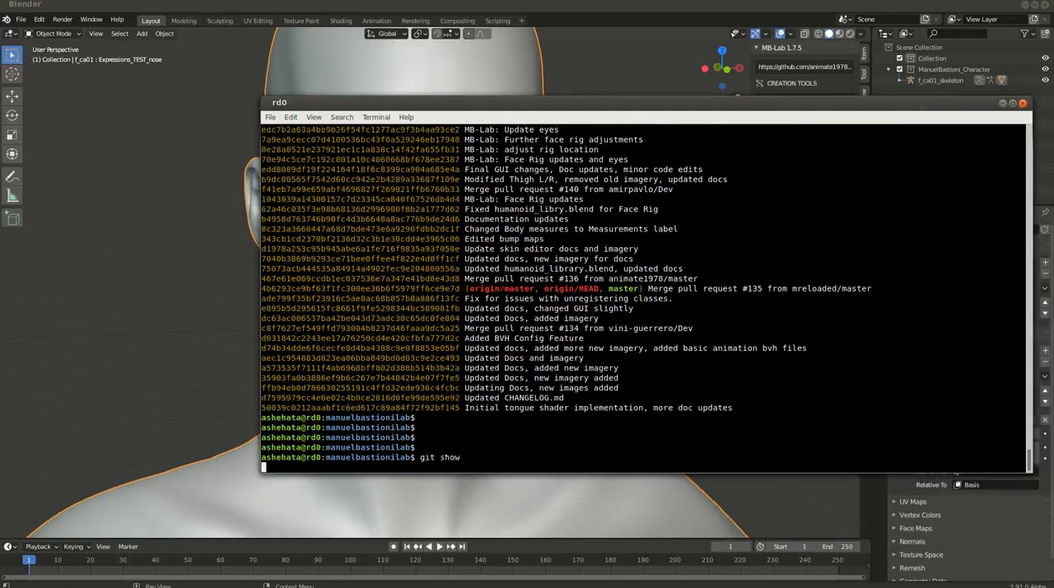
Leave the commit view, run git status and highlight the modified file algorithms.py
text(qgit s)
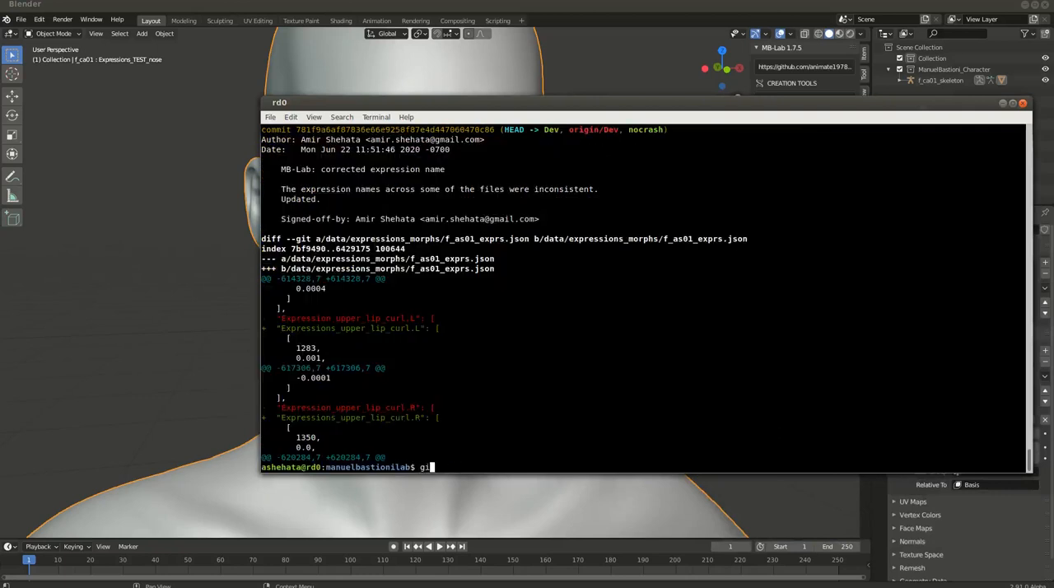
text(tatus)
key(Return)
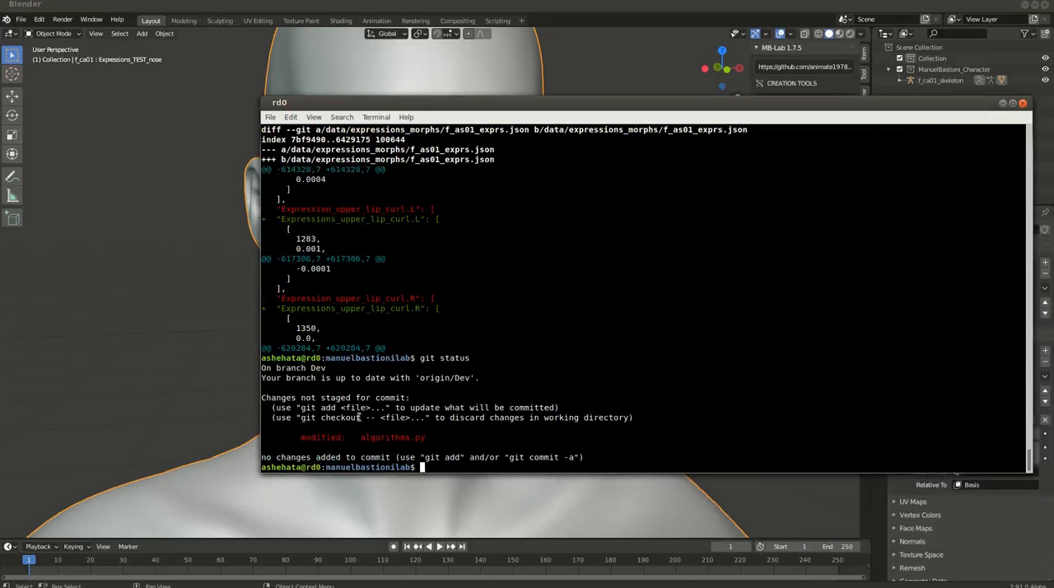
drag(430, 441, 358, 437)
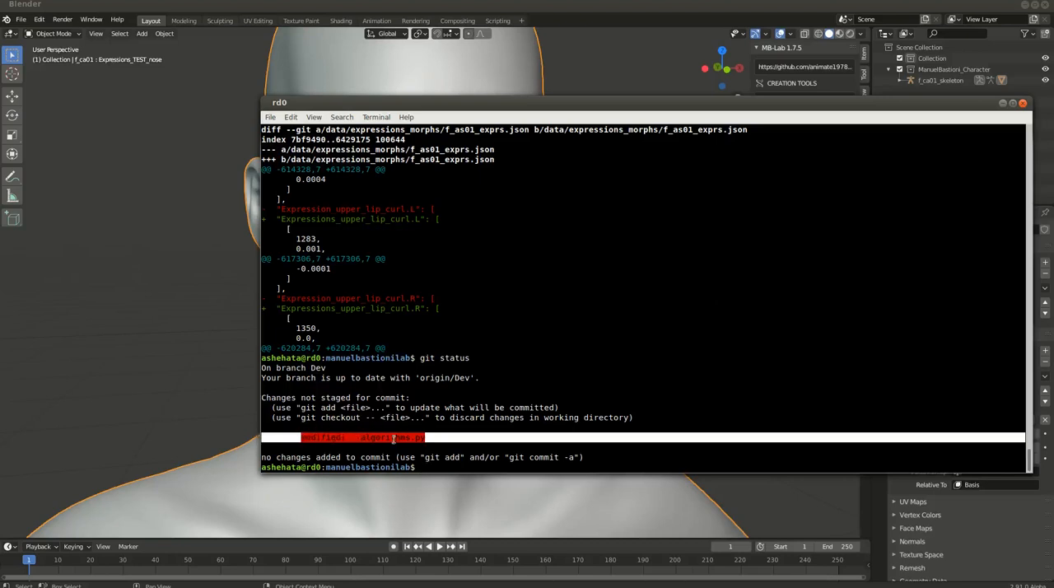
click(447, 410)
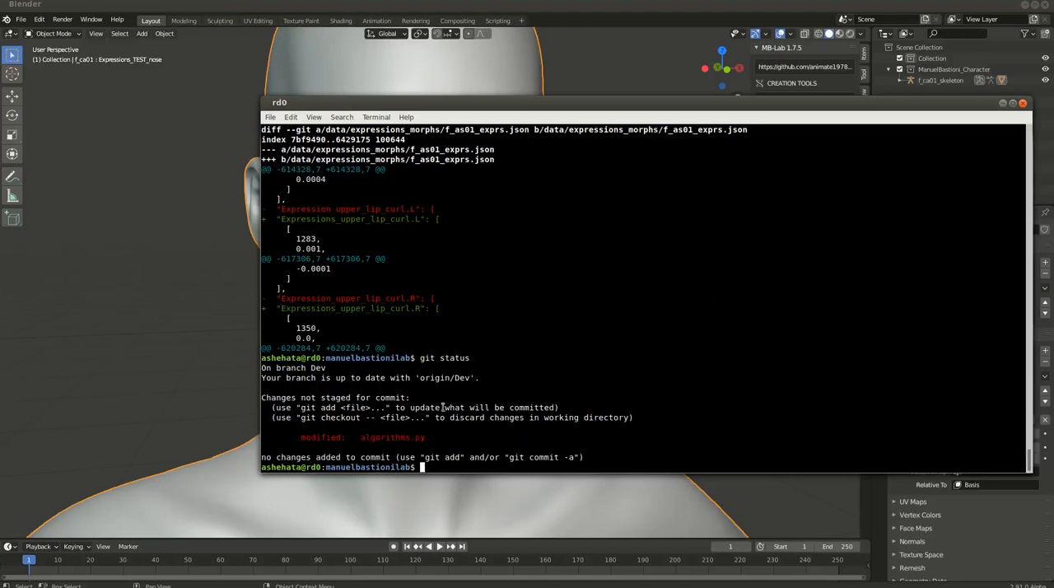
Switch back to Blender and run Import Expression Shape Keys from MB-Lab Expressions with Apply to all Phenotype enabled
key(alt+Tab)
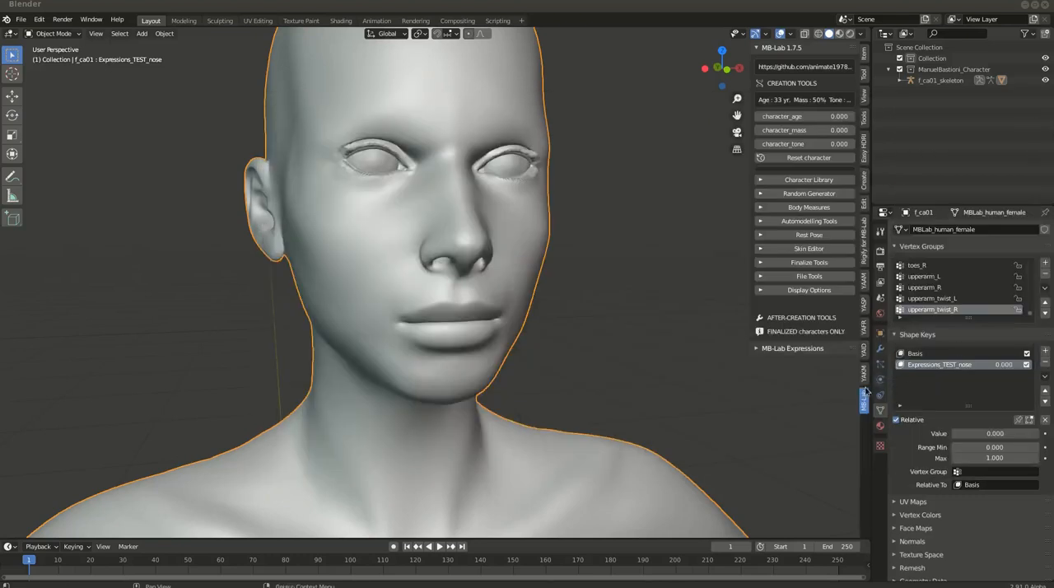
click(761, 351)
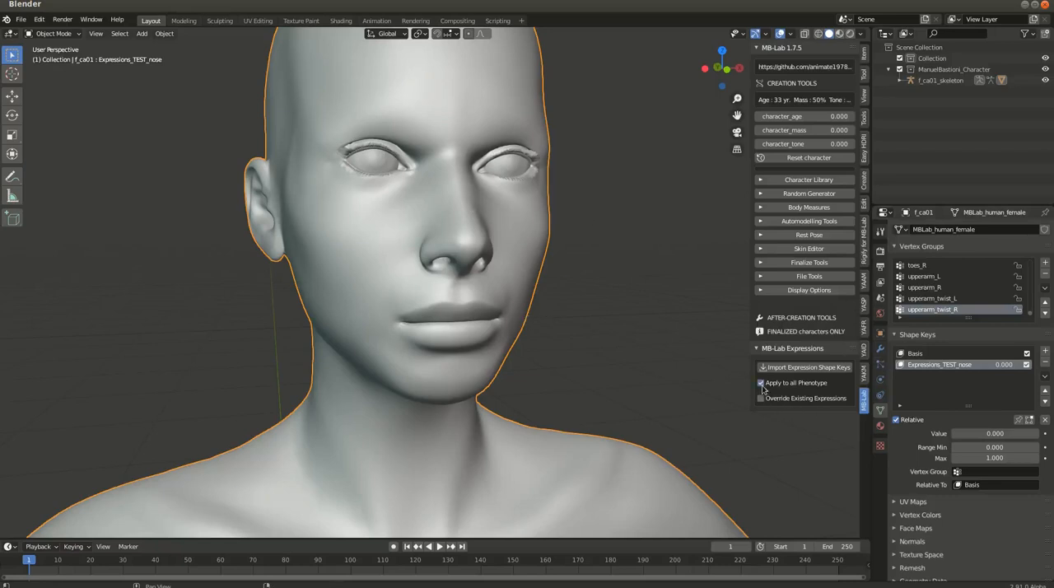
click(801, 375)
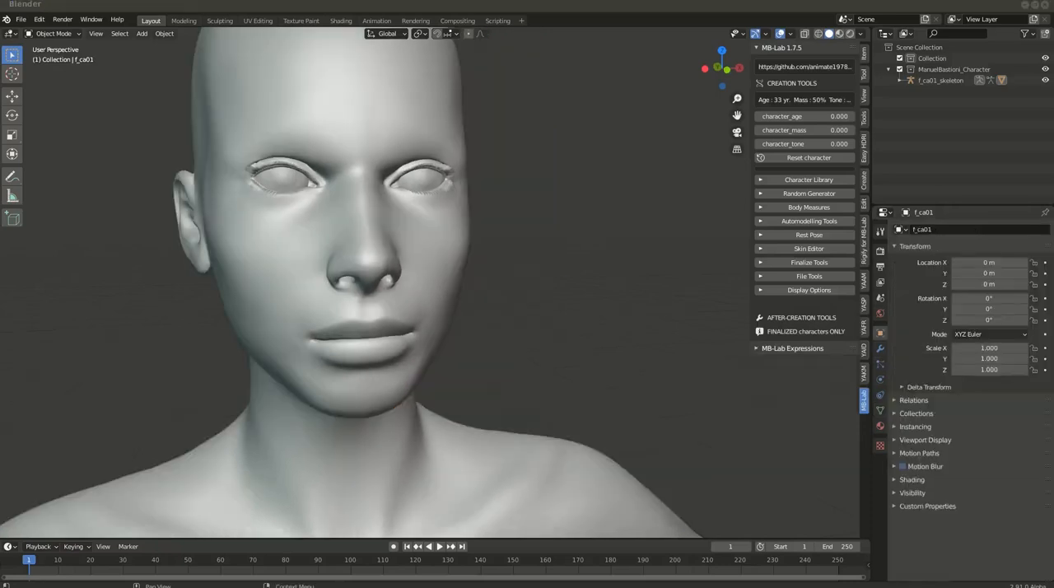
Switch to the terminal, run git status and highlight the modified expression morph files
drag(1052, 157, 406, 140)
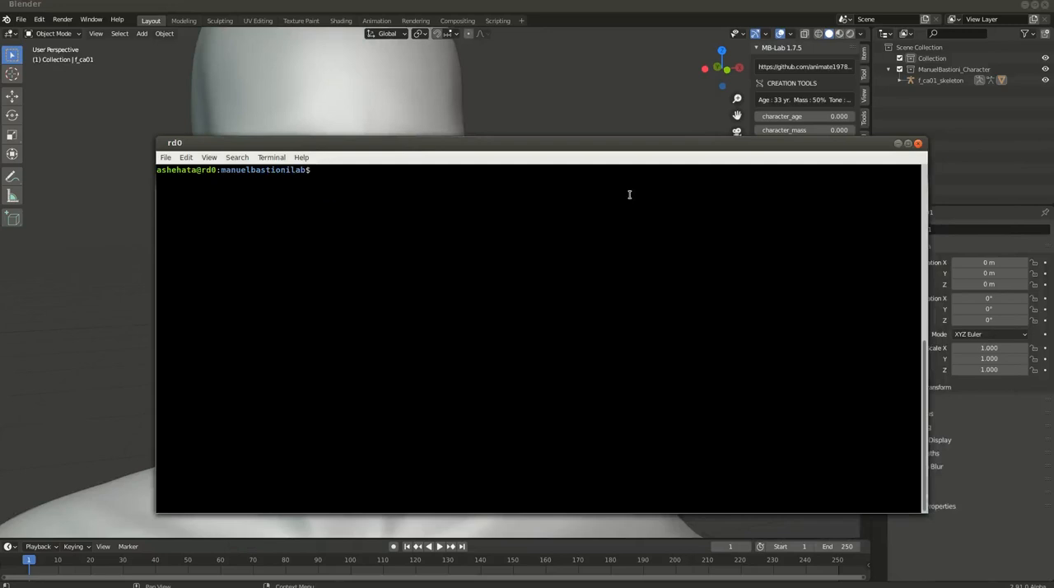
text(git status)
key(Return)
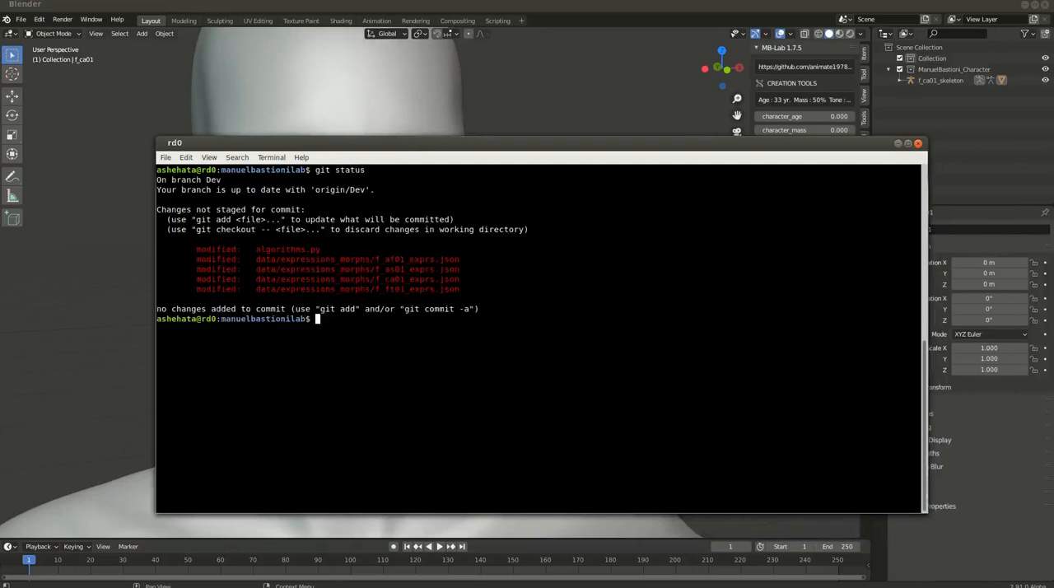
drag(464, 291, 338, 262)
Open data/expressions_morphs/f_af01_exprs.json in vi
click(376, 263)
double_click(411, 260)
text(vi)
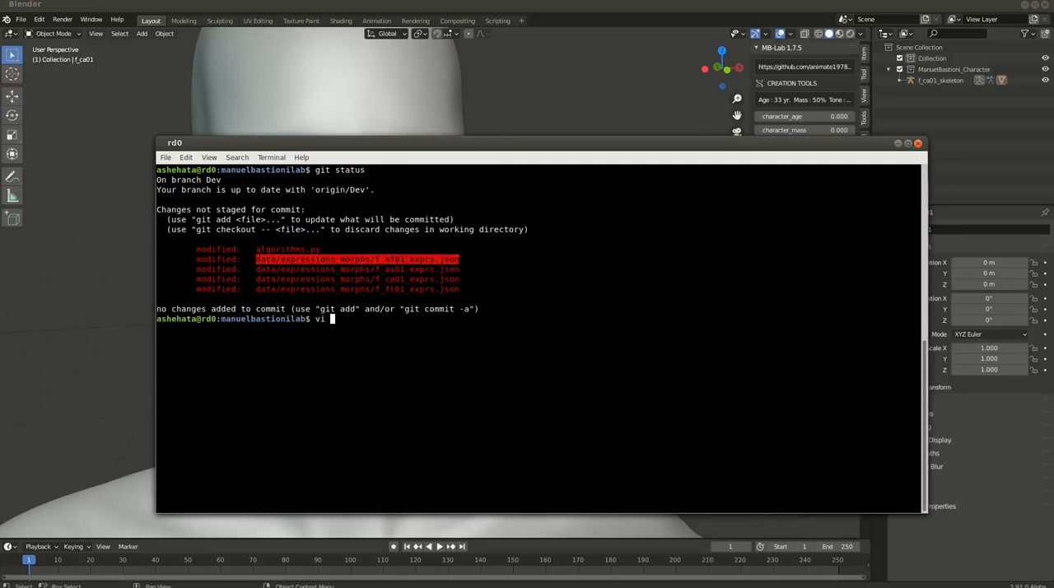
middle_click(499, 334)
key(Return)
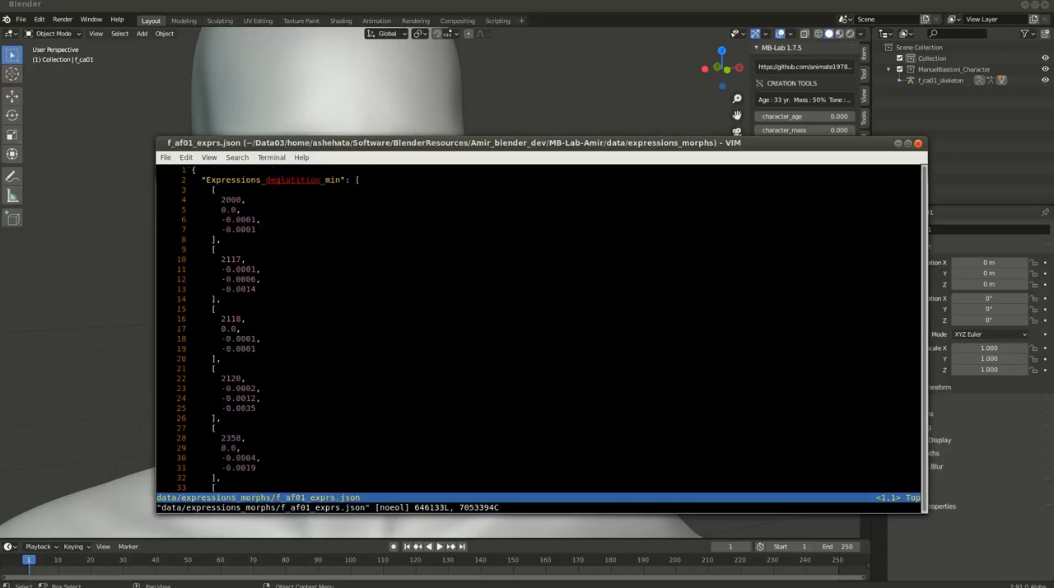
Examine the Expressions_deglutition_min entry and the vertex indices and offsets listed under it
double_click(239, 181)
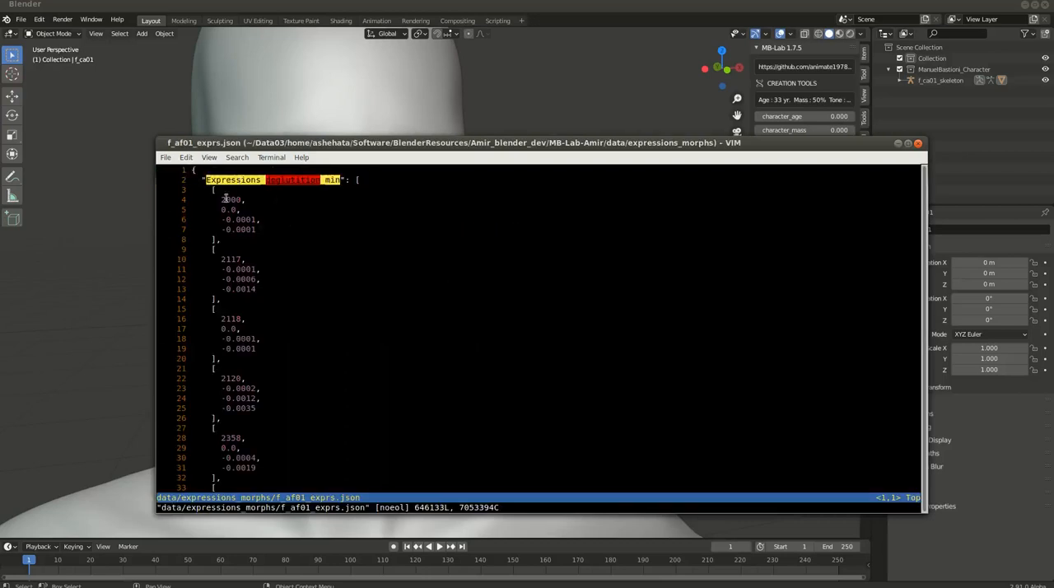
drag(209, 190, 313, 264)
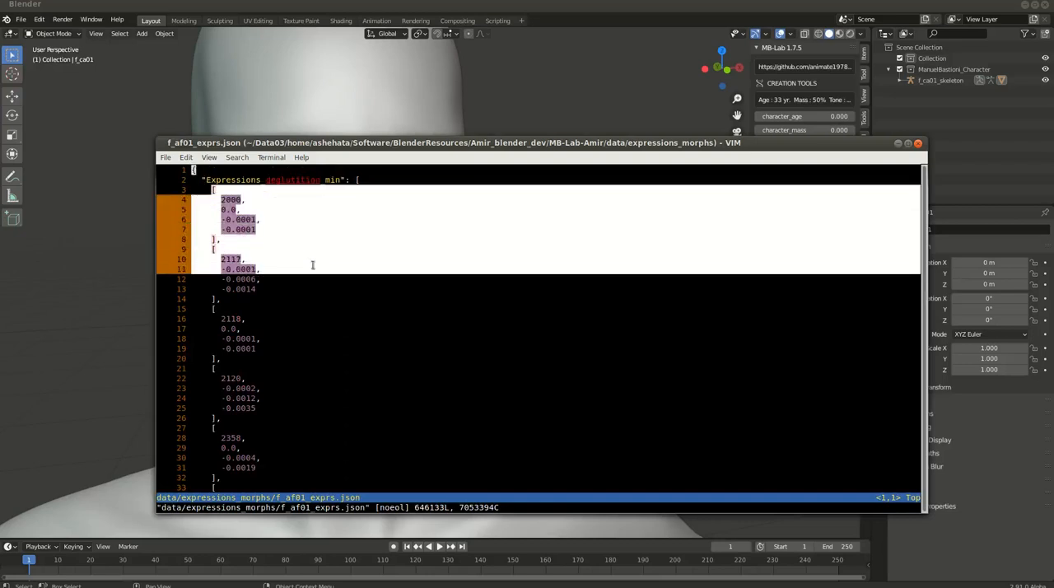
click(301, 278)
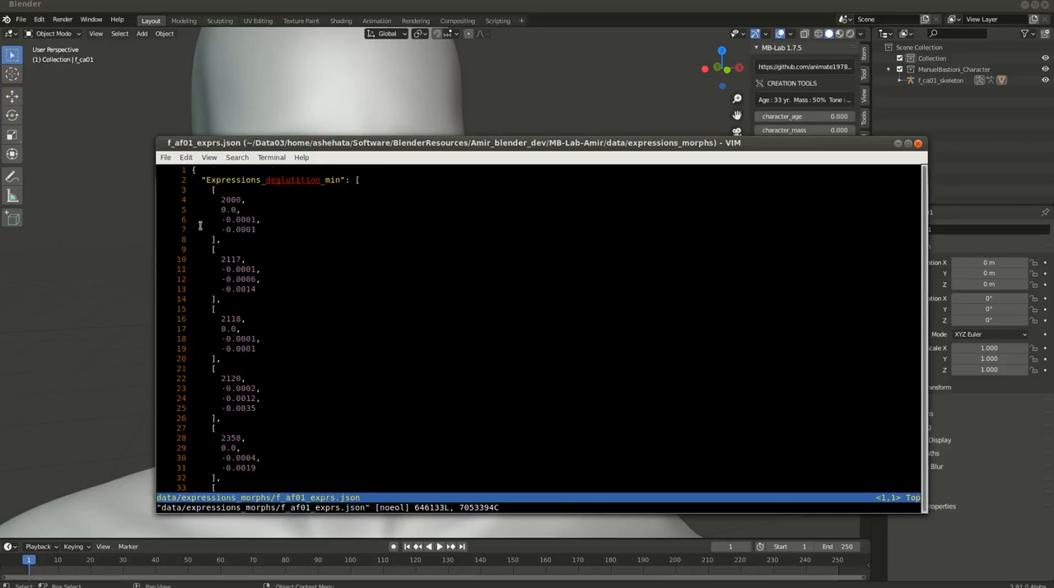
drag(205, 179, 300, 285)
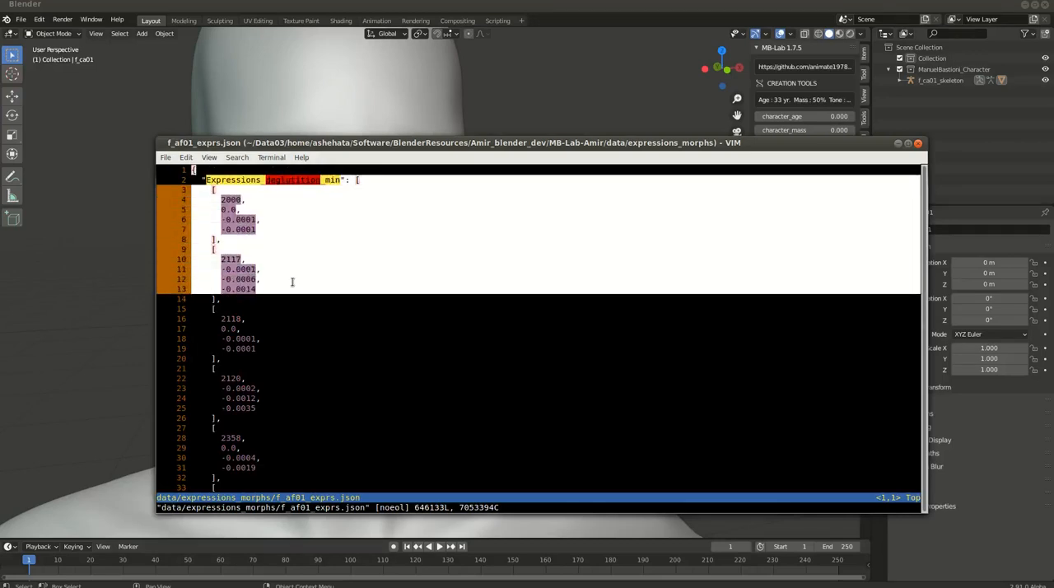
click(494, 313)
Quit vi without saving and highlight the modified expression JSON files in the status output
text(:q)
key(Return)
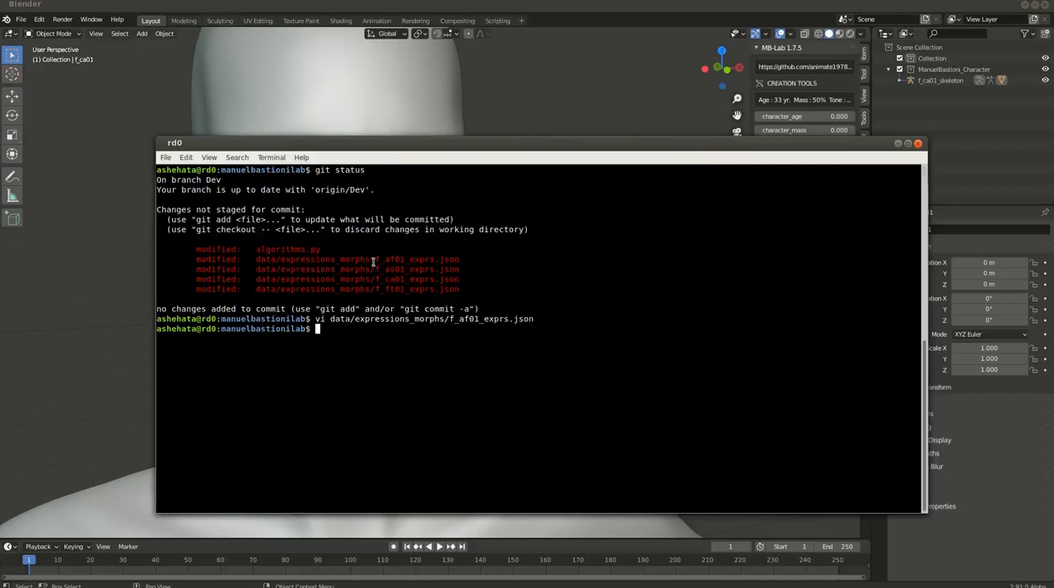
drag(372, 260, 462, 289)
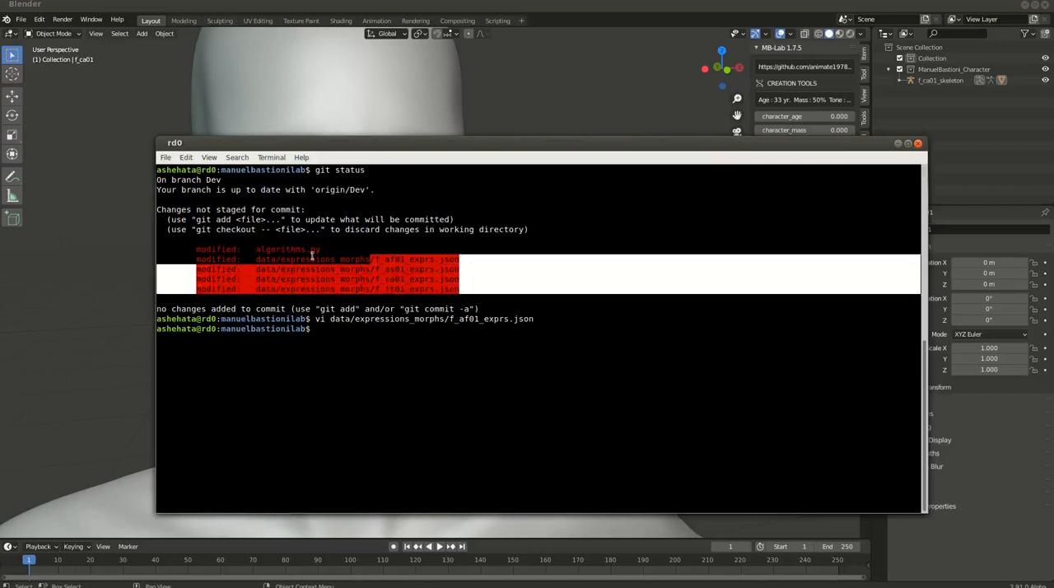
Highlight the path data/expressions_morphs/f_af01_exprs.json in the status output and open that file in vi
click(400, 258)
drag(374, 261, 434, 270)
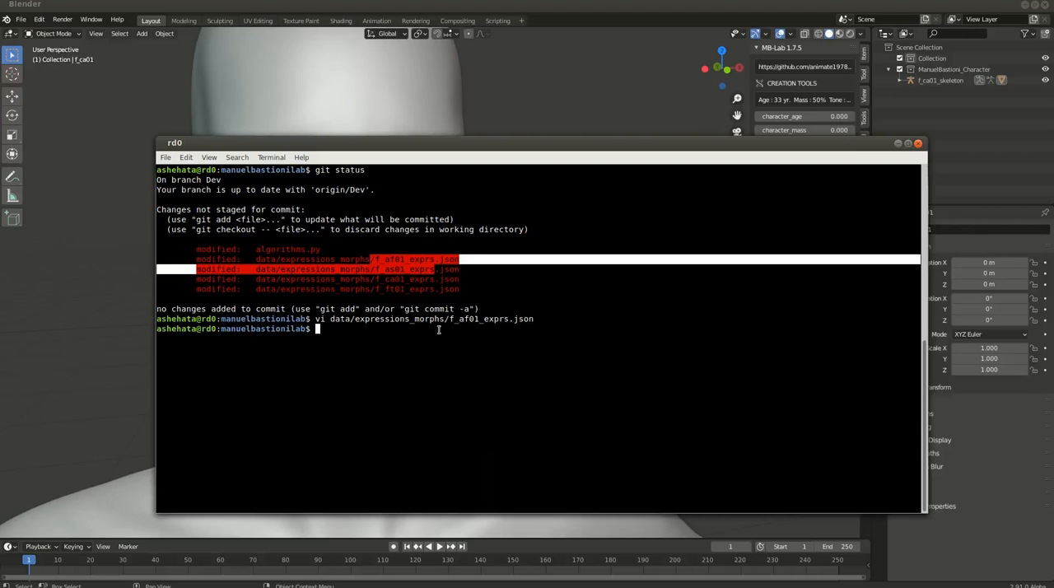
double_click(426, 262)
text(vi)
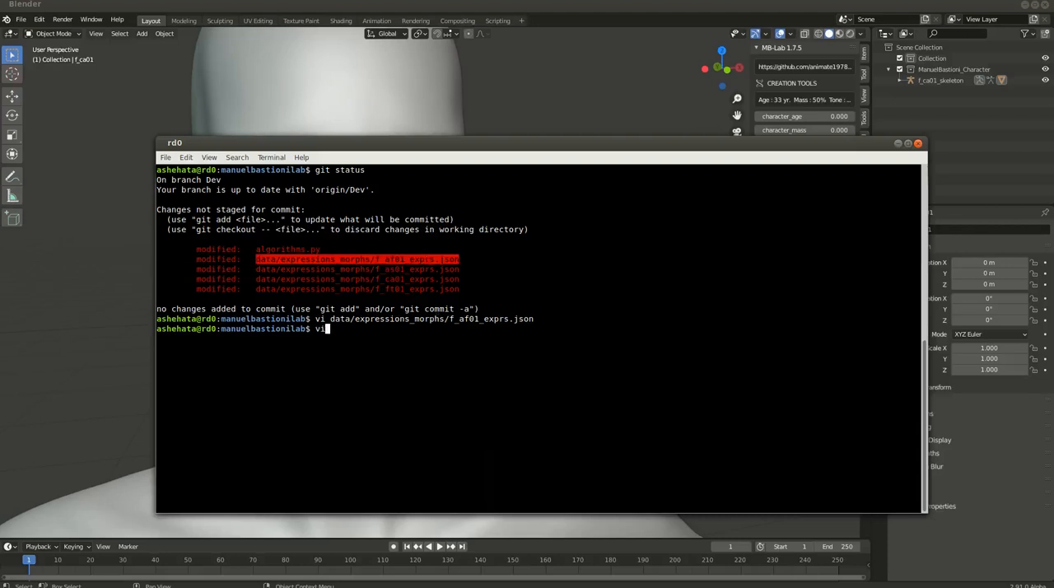
key(BackSpace)
text(vi)
text(data/expressions_morphs/f_af01_exprs.json)
key(Return)
Search the file for TEST and examine the vertex indices and offsets listed under the Expressions_TEST_nose entry
text(/TEST)
key(Return)
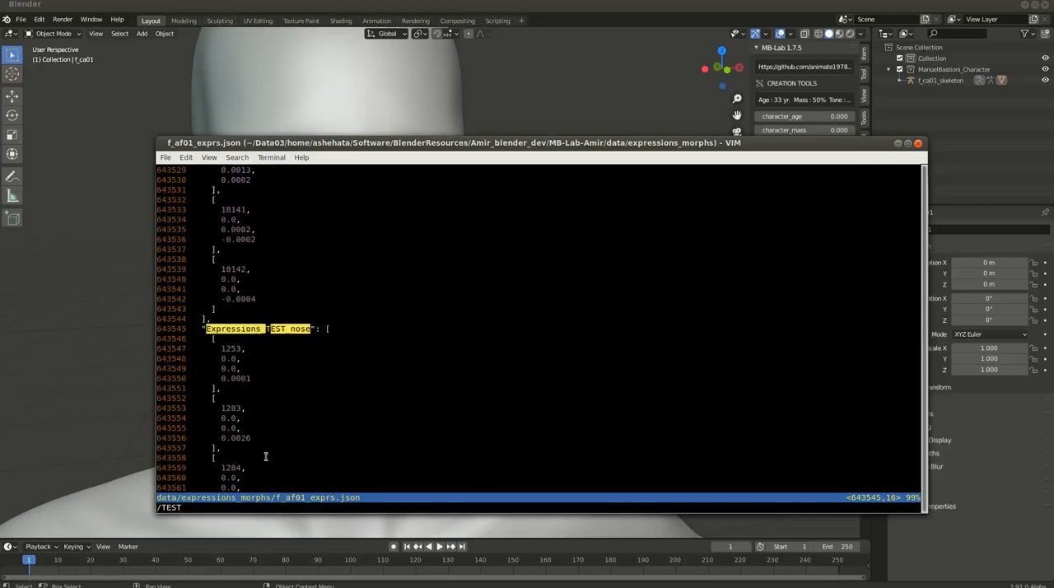
key(Down)
key(Down)
key(Down)
key(Down)
key(Down)
key(Down)
key(Down)
key(Down)
key(Down)
key(Down)
key(Down)
key(Down)
key(Down)
key(Down)
key(Down)
key(Down)
key(Down)
key(Down)
key(Down)
key(Down)
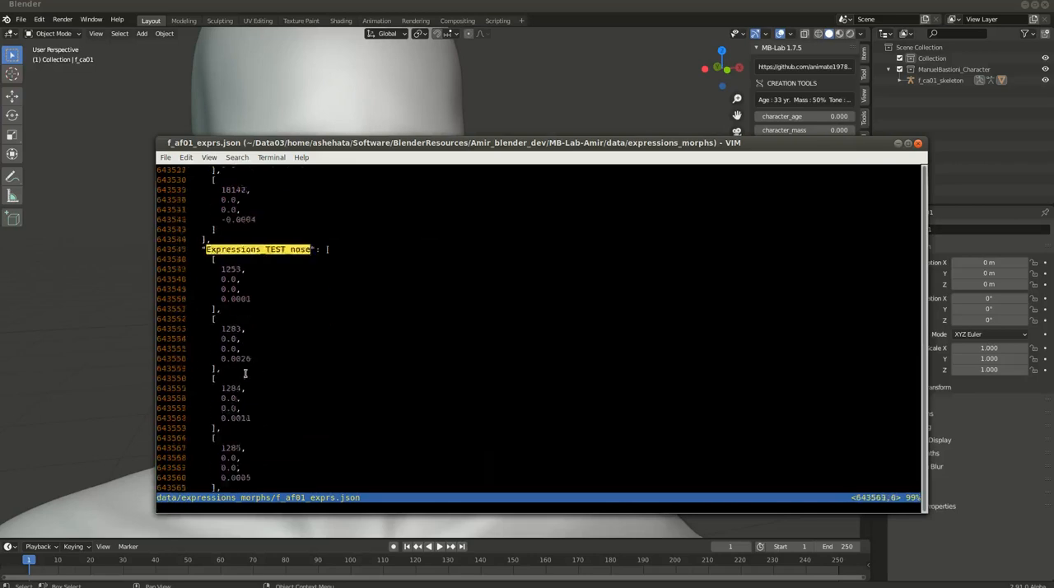
drag(222, 300, 289, 392)
click(316, 407)
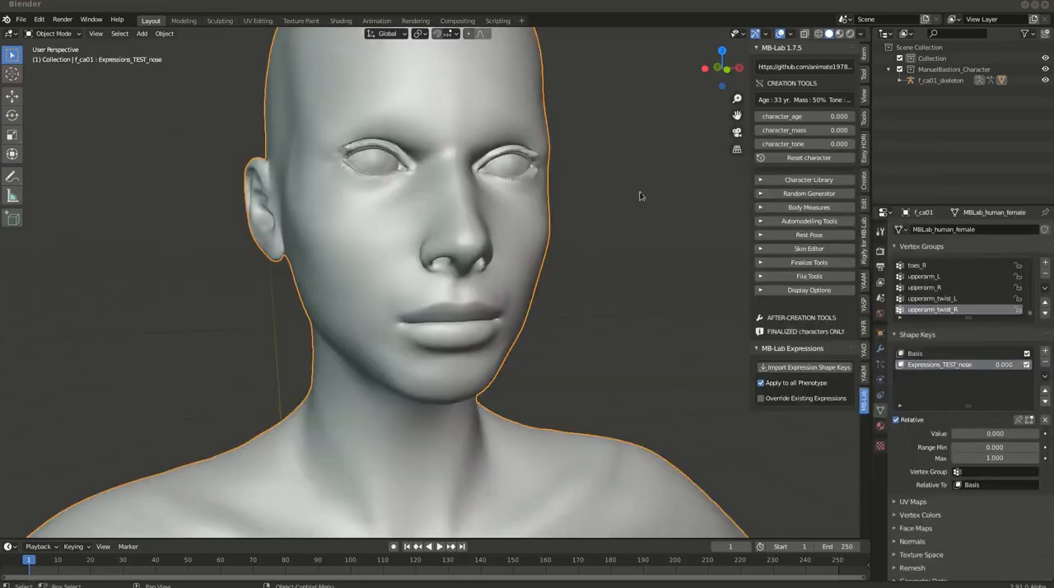
Restart Blender without saving the current scene and delete all default objects from the new scene
click(1043, 6)
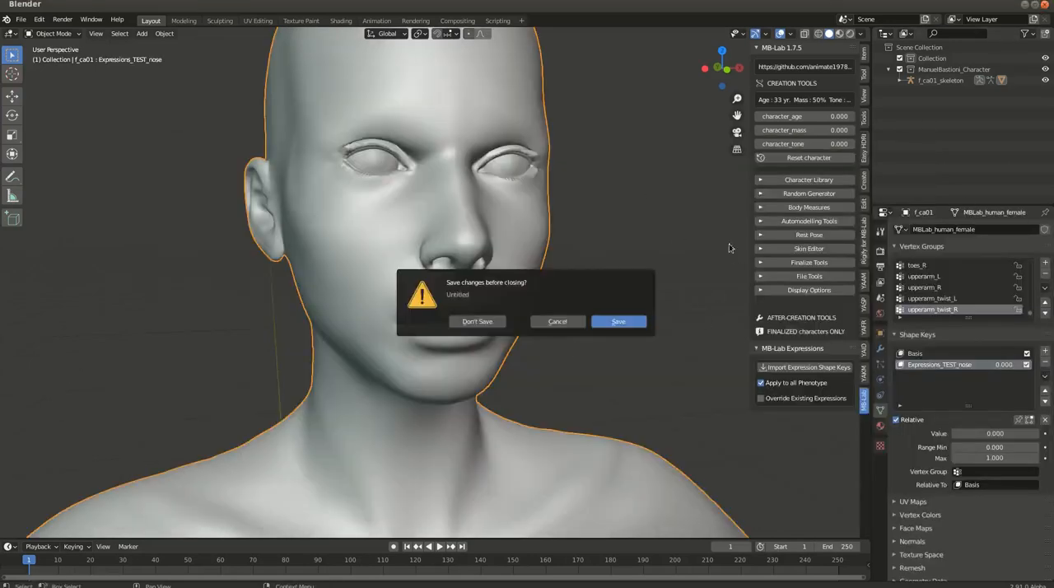
click(471, 323)
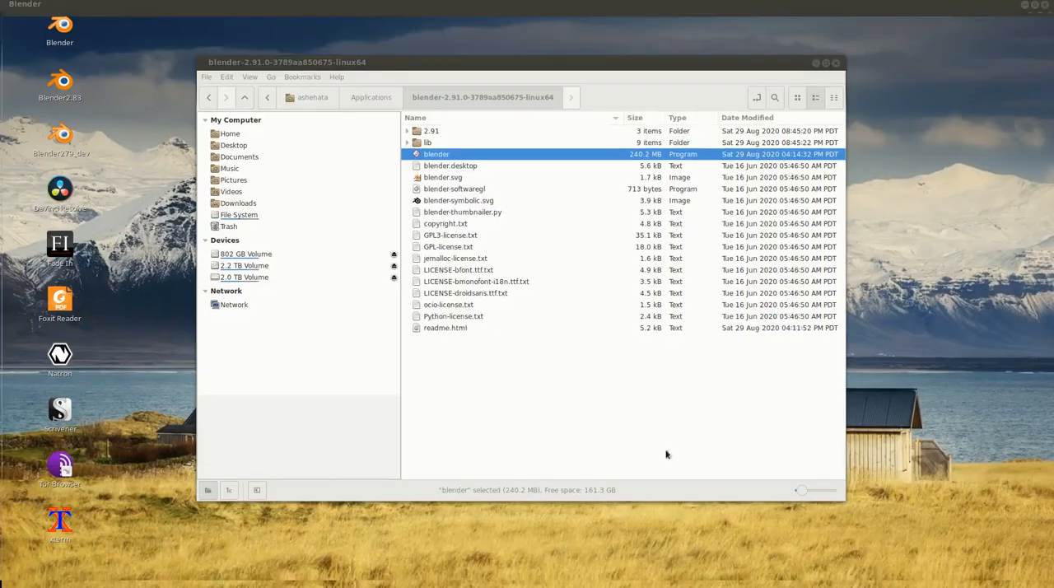
key(a)
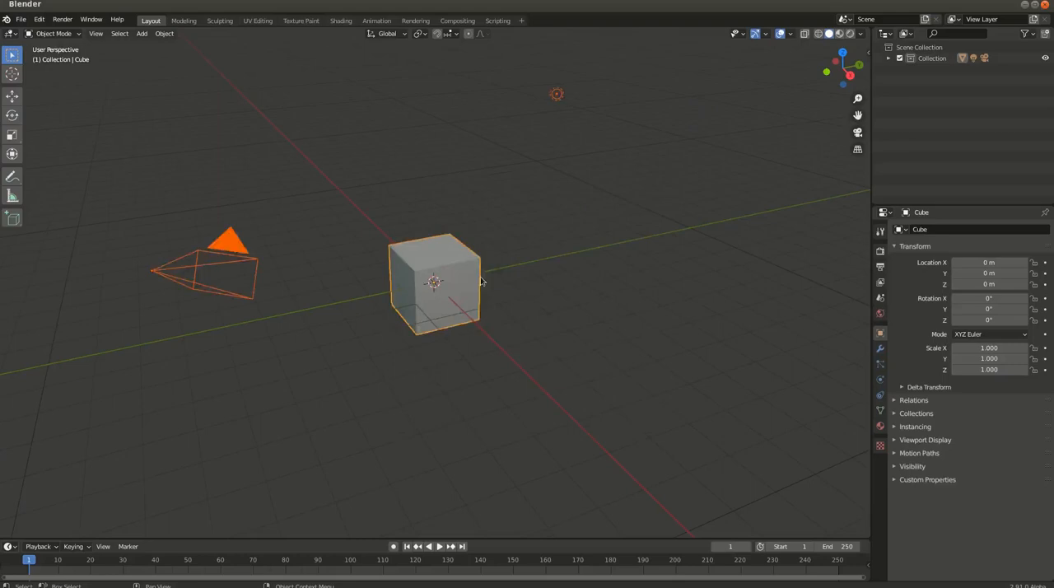
key(Delete)
Create an MB-Lab character of the type Asian female (F_AS01)
key(n)
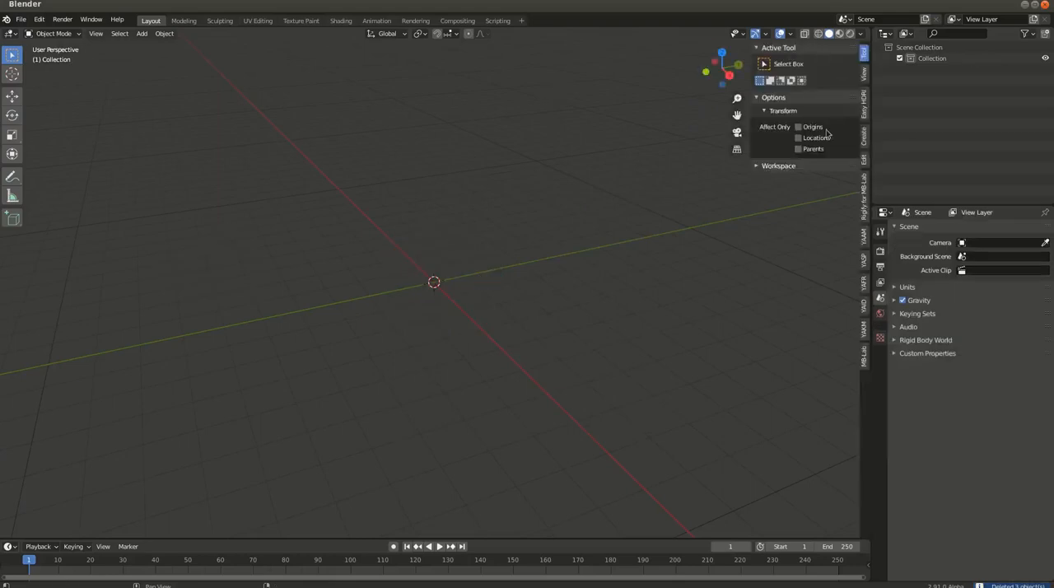
click(864, 356)
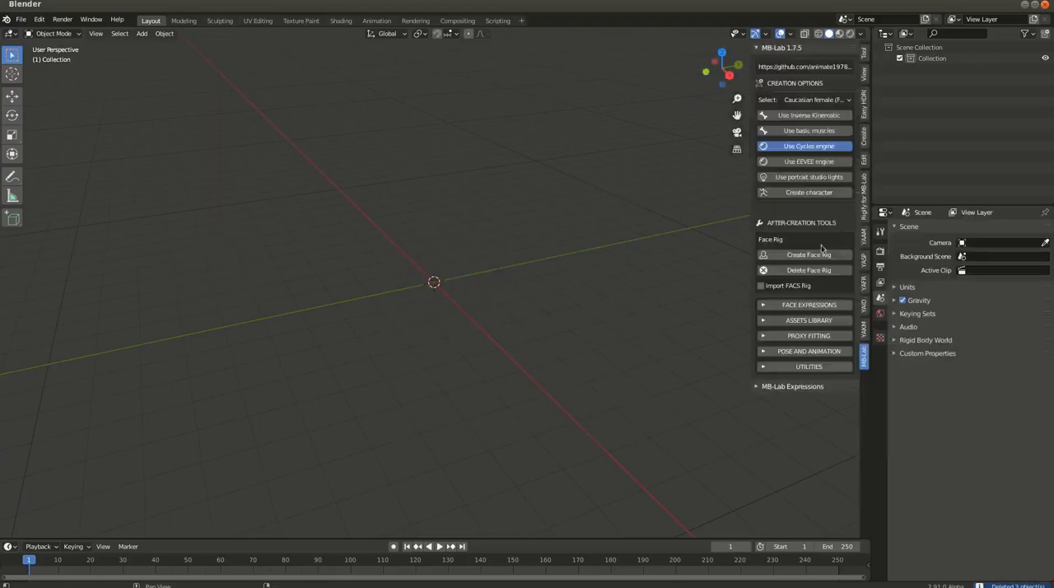
click(820, 100)
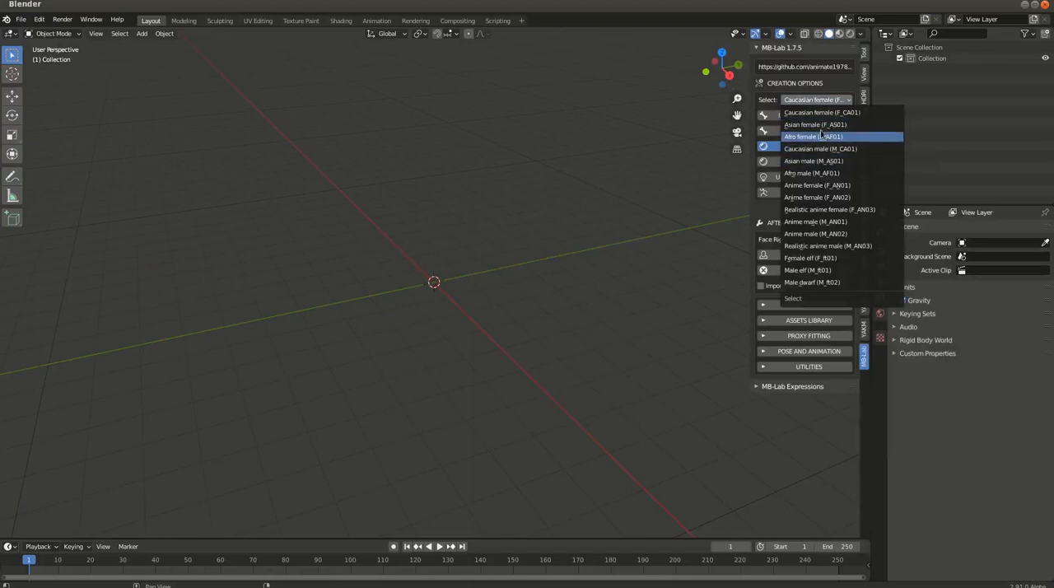
click(819, 124)
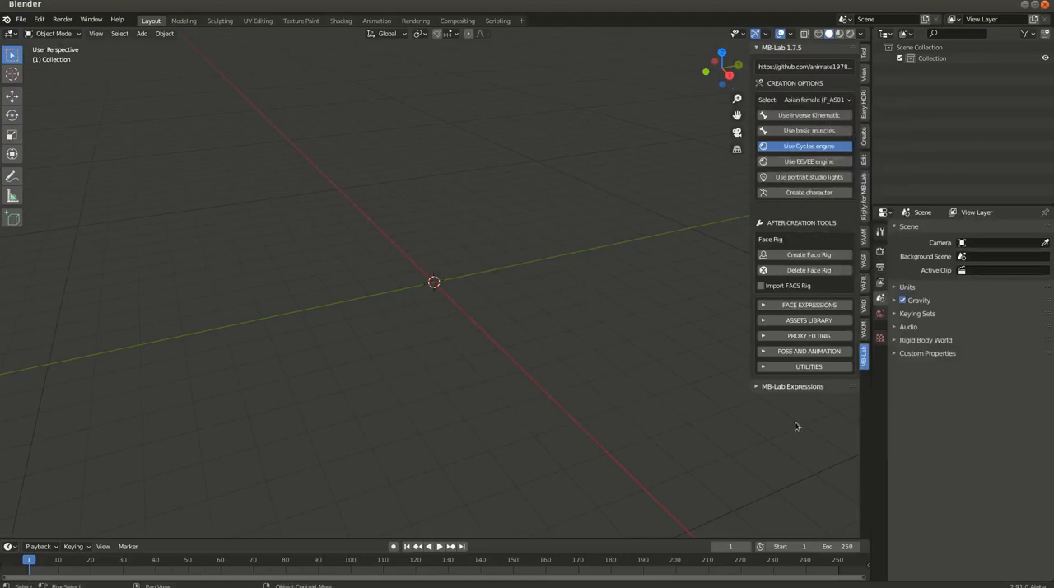
click(798, 192)
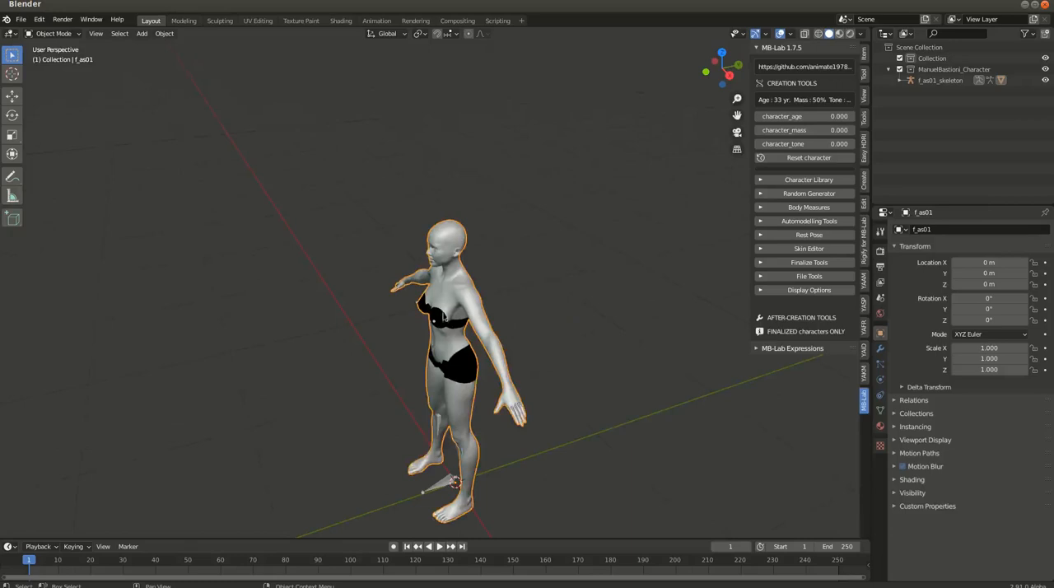
Finalize the Asian female character with the MB-Lab Finalize Tools, leaving the prefix empty
middle_drag(431, 314, 506, 299)
scroll(510, 298, up, 3)
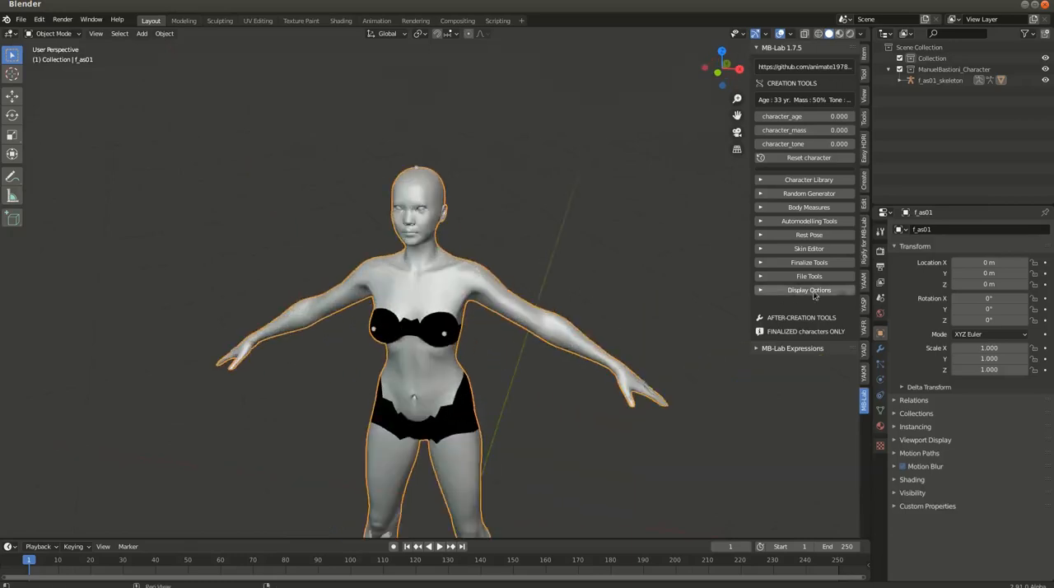
click(795, 262)
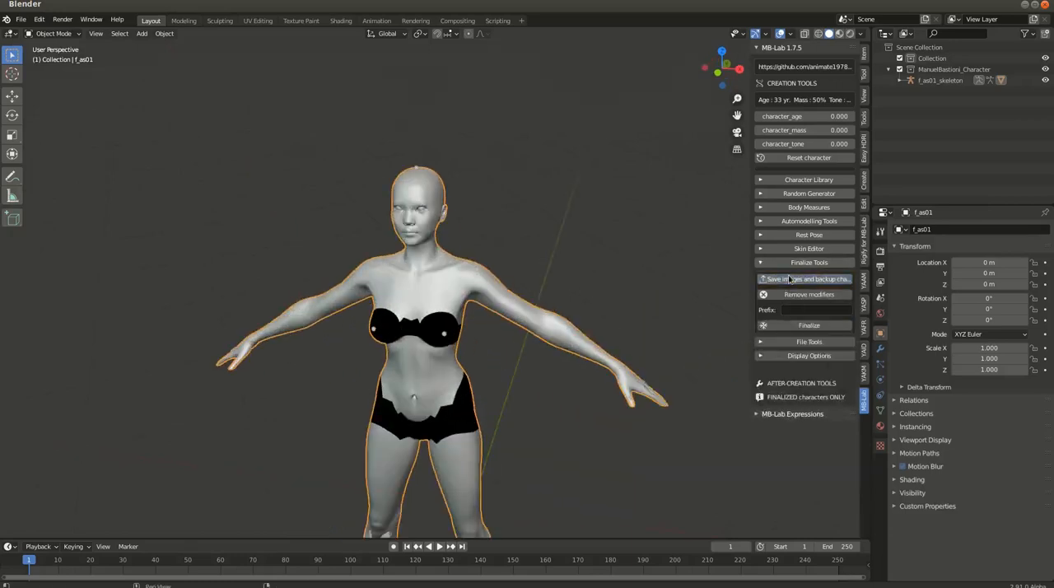
click(805, 325)
scroll(402, 244, up, 3)
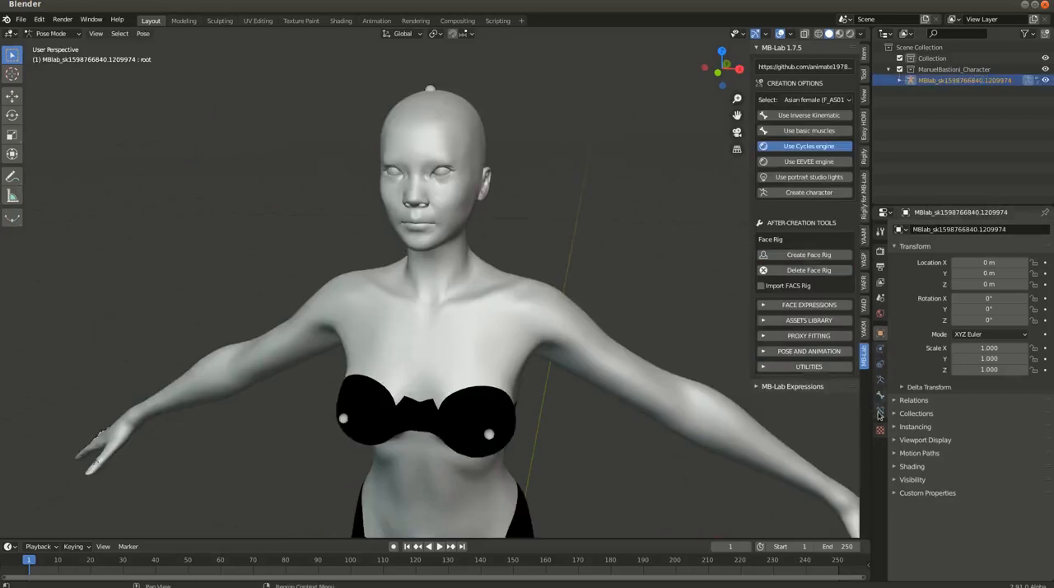
Select the finalized body mesh, show its shape keys and enlarge the list to show more entries
click(500, 289)
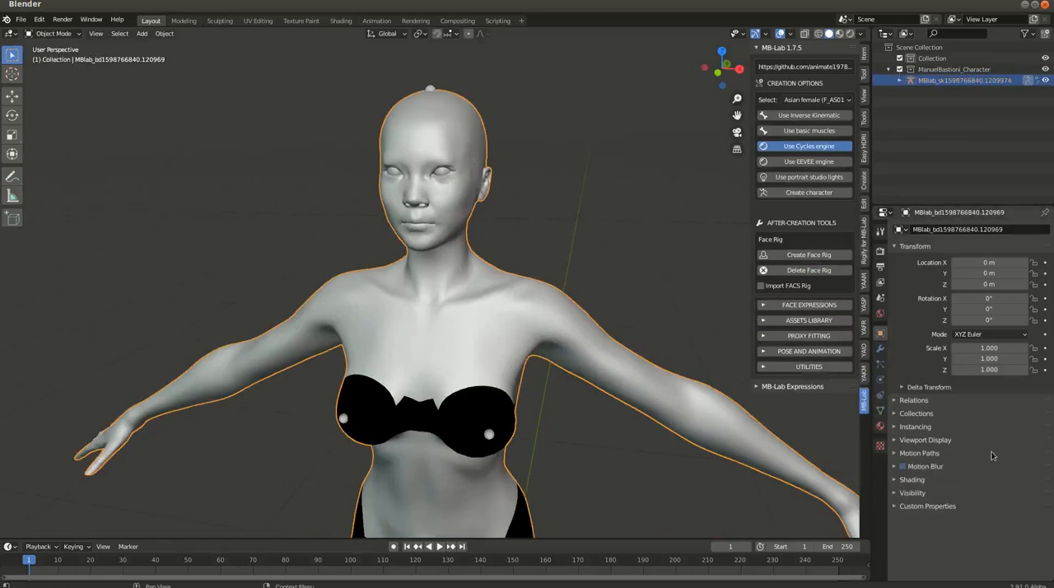
click(879, 411)
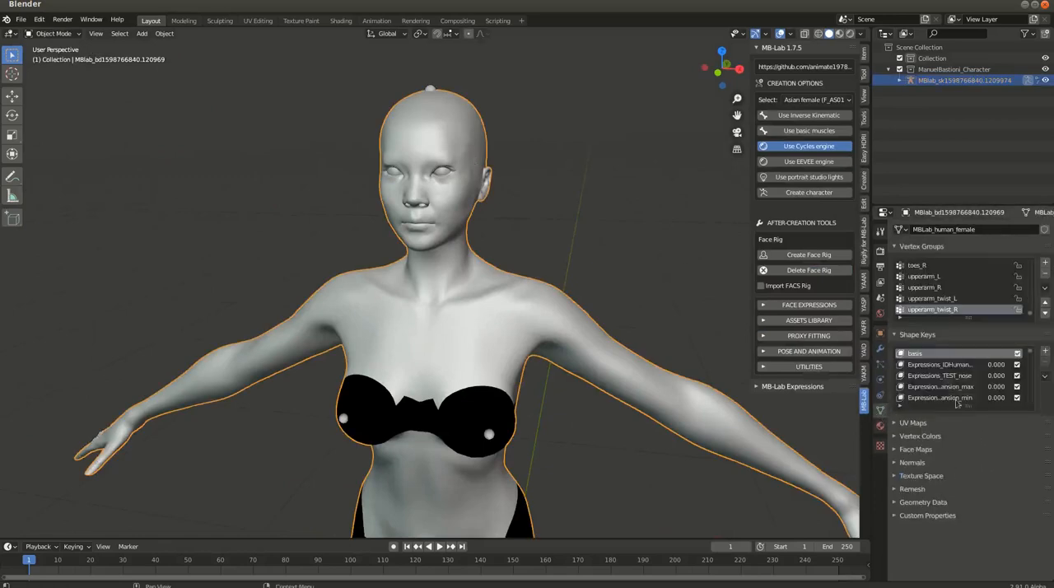
drag(972, 414, 974, 493)
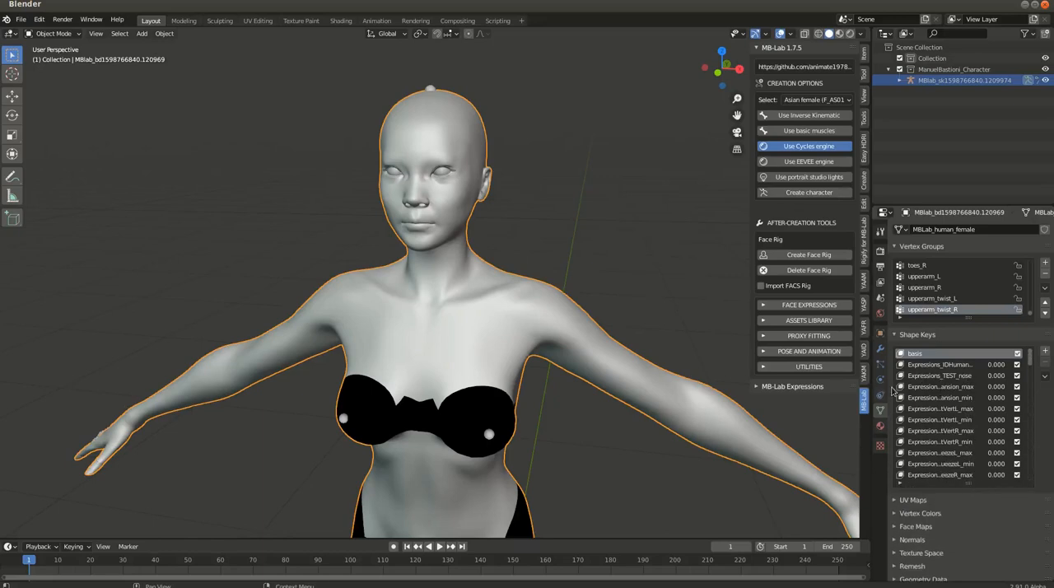
Set the Expressions_TEST_nose shape key to 1.000 and inspect the nose from the front
click(952, 375)
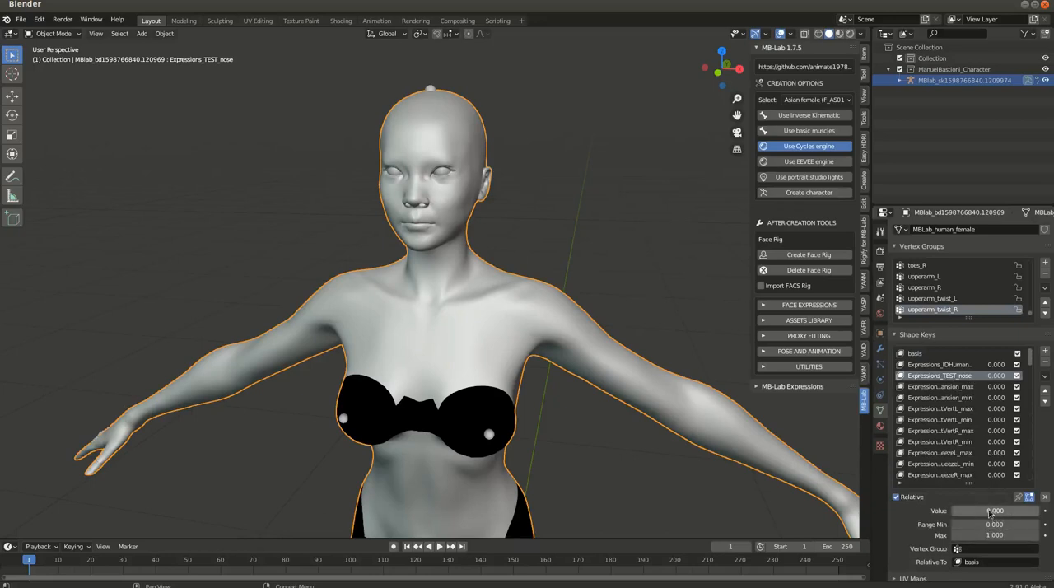
drag(955, 510, 1039, 511)
scroll(387, 150, up, 4)
mouse_move(466, 218)
middle_down()
mouse_move(481, 219)
mouse_move(470, 215)
middle_up()
mouse_move(1039, 511)
mouse_down()
mouse_move(952, 511)
mouse_move(1039, 511)
mouse_up()
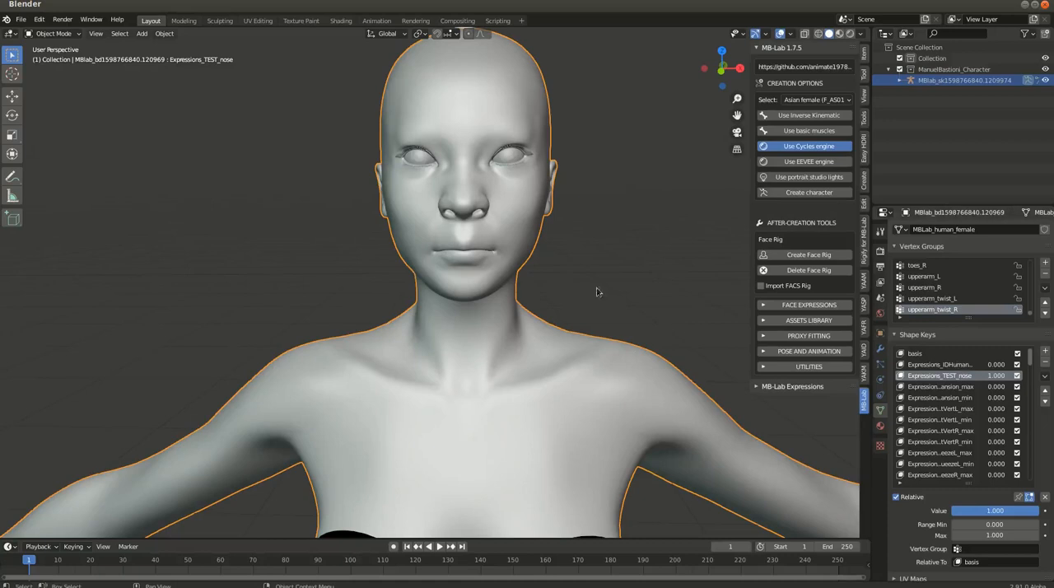
Delete the Asian female character and create an Afro female (F_AF01) character instead
key(x)
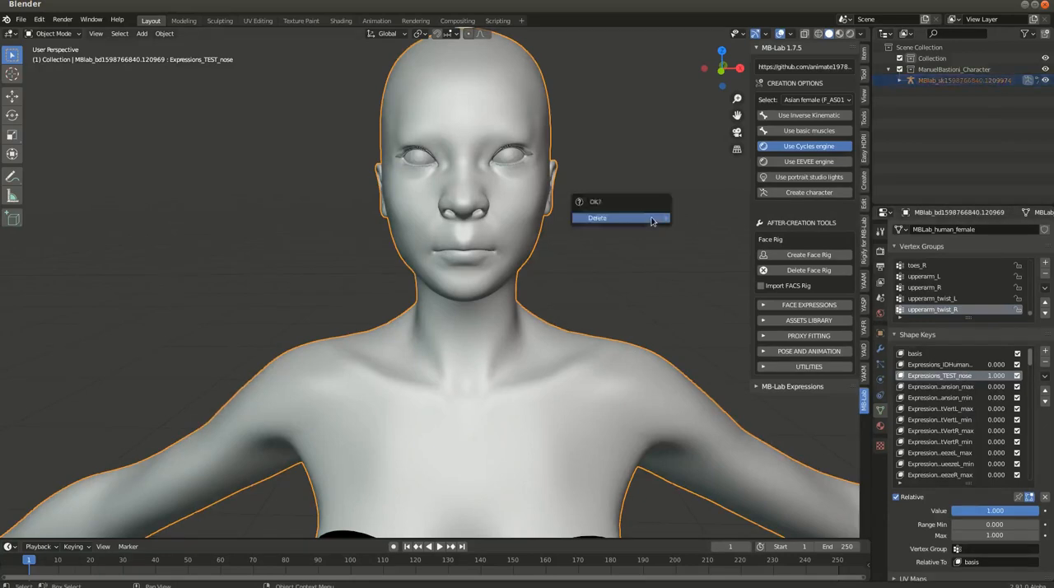
click(622, 219)
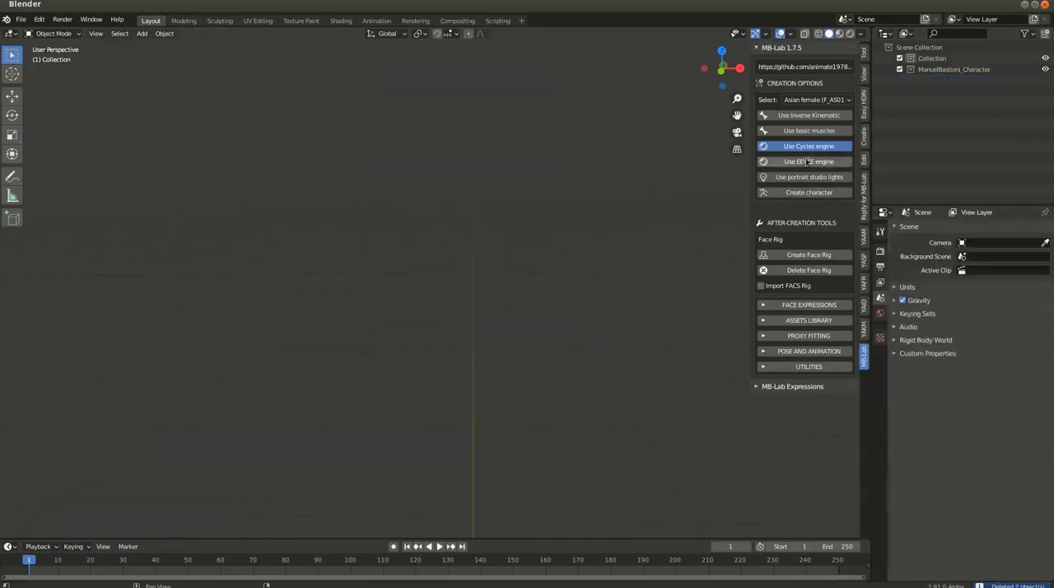
click(813, 99)
click(805, 140)
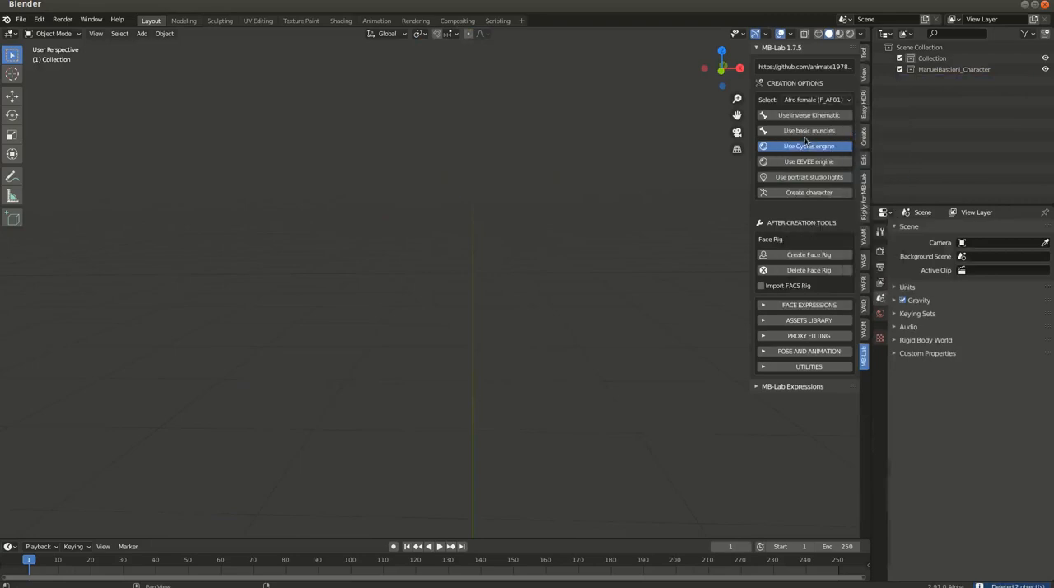
click(808, 191)
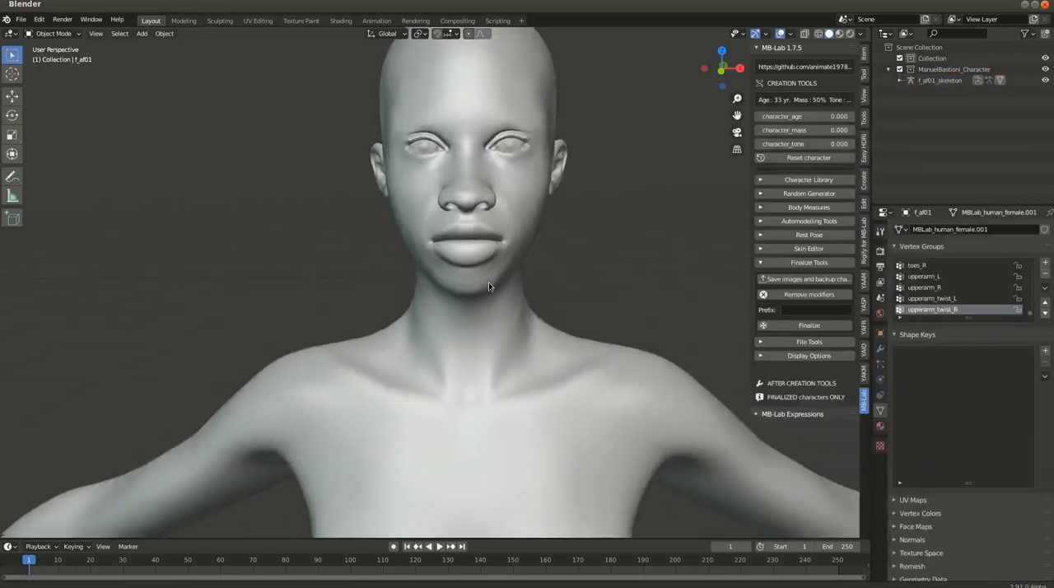
Finalize the Afro female character and set the Expressions_TEST_nose shape key of its body mesh to 1.000
click(813, 327)
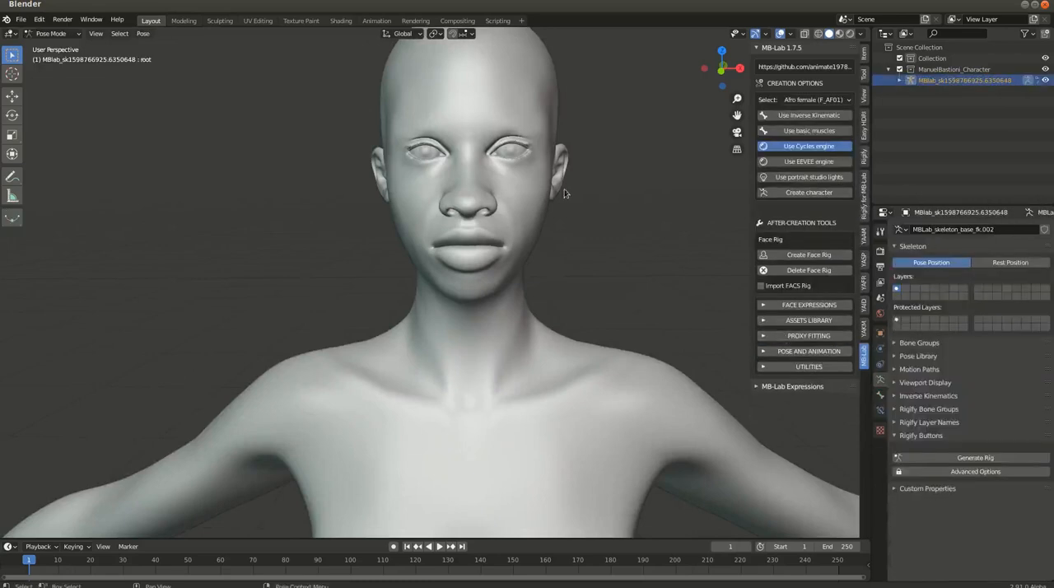
click(525, 209)
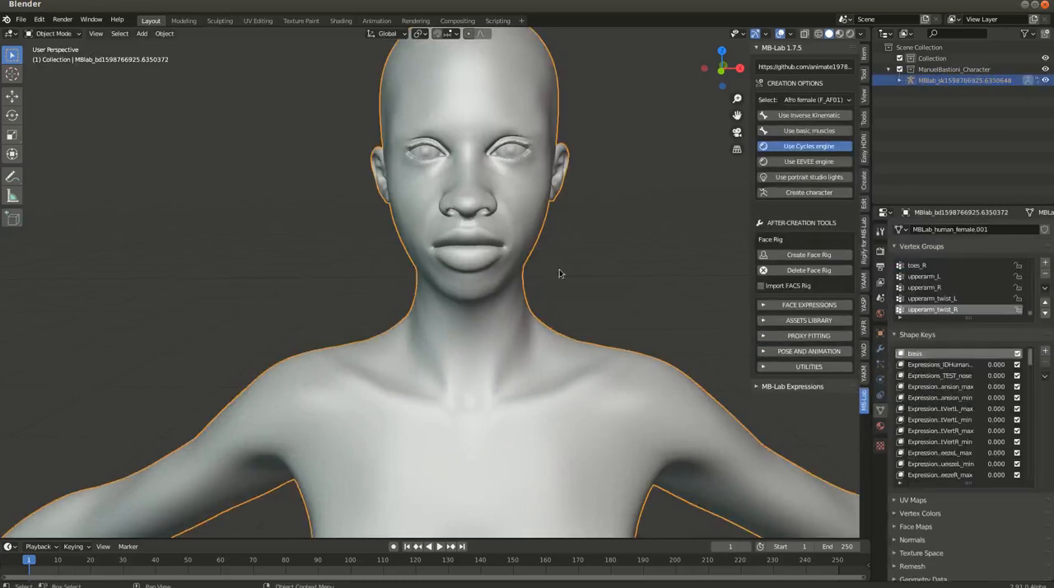
click(942, 376)
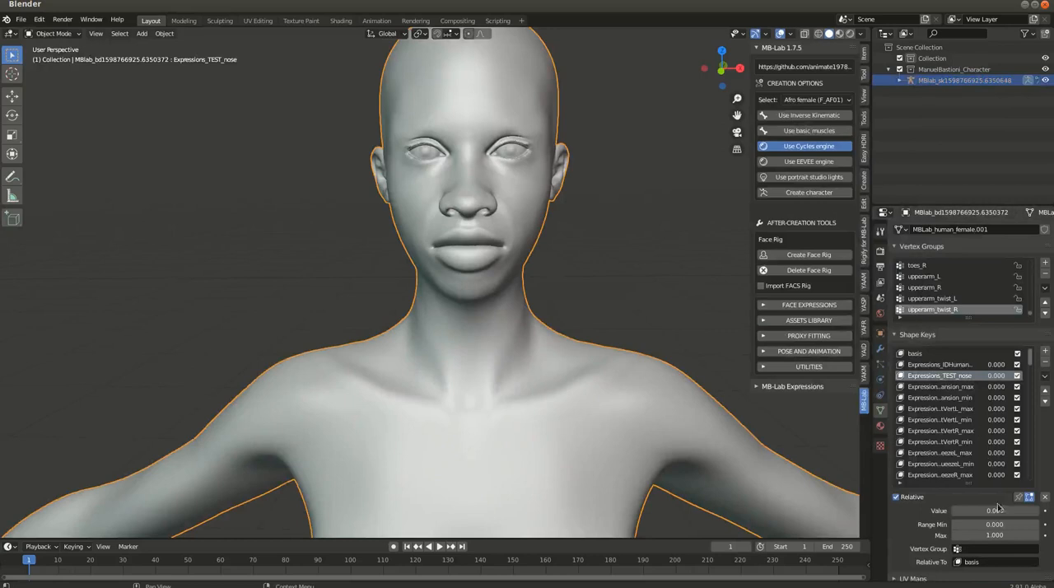
drag(955, 510, 1039, 511)
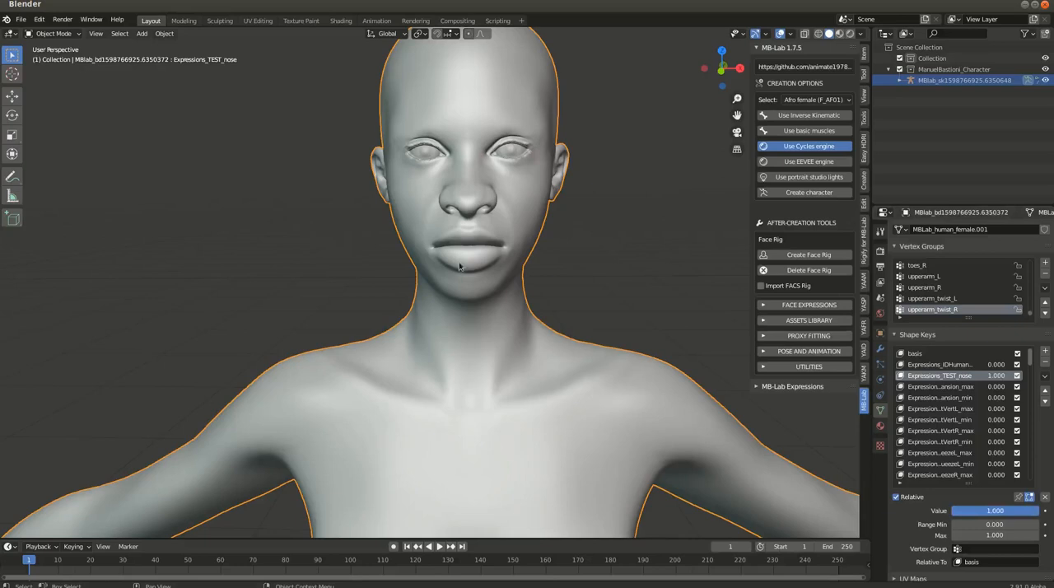
Look through the list of expression shape keys and reset Expressions_TEST_nose to 0.000
scroll(967, 455, down, 2)
scroll(967, 456, down, 8)
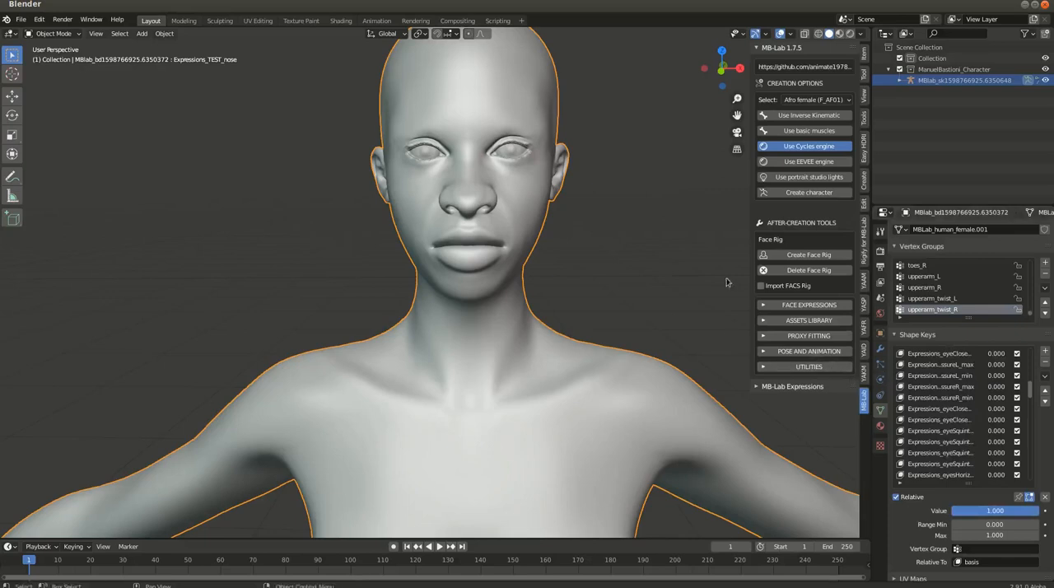
scroll(987, 425, up, 5)
scroll(987, 425, up, 3)
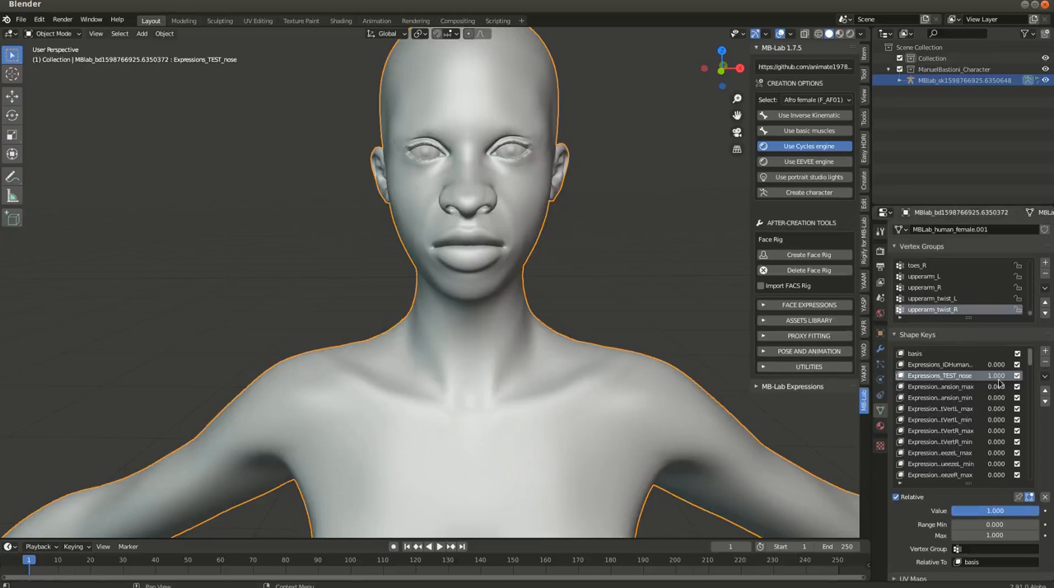
drag(1006, 375, 981, 375)
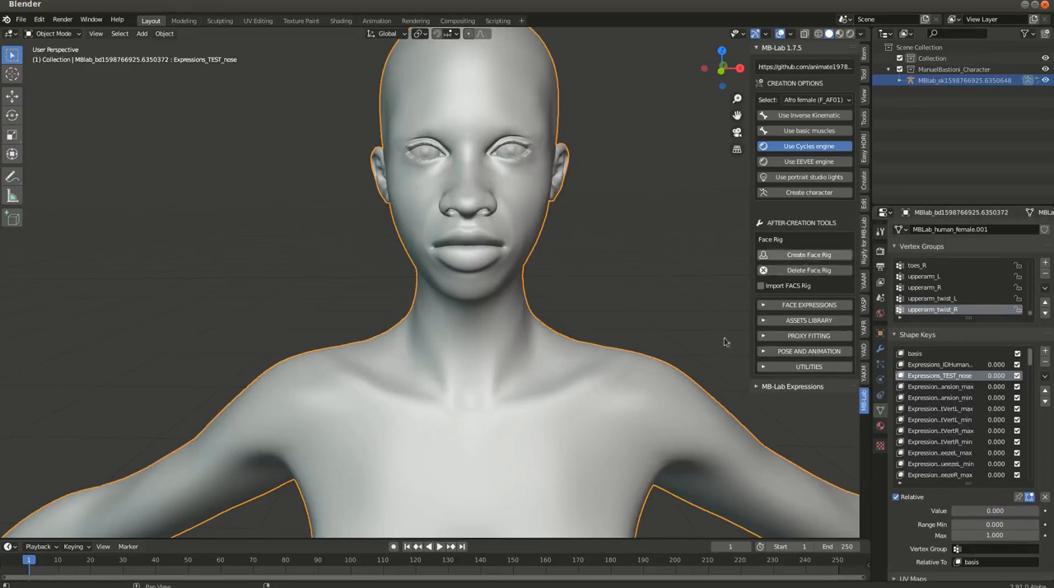
Create the MB-Lab face rig for the Afro female character and inspect its expression controls beside the body
scroll(669, 375, down, 5)
shift+middle_drag(668, 376, 503, 326)
shift+middle_drag(599, 354, 445, 341)
scroll(446, 343, up, 5)
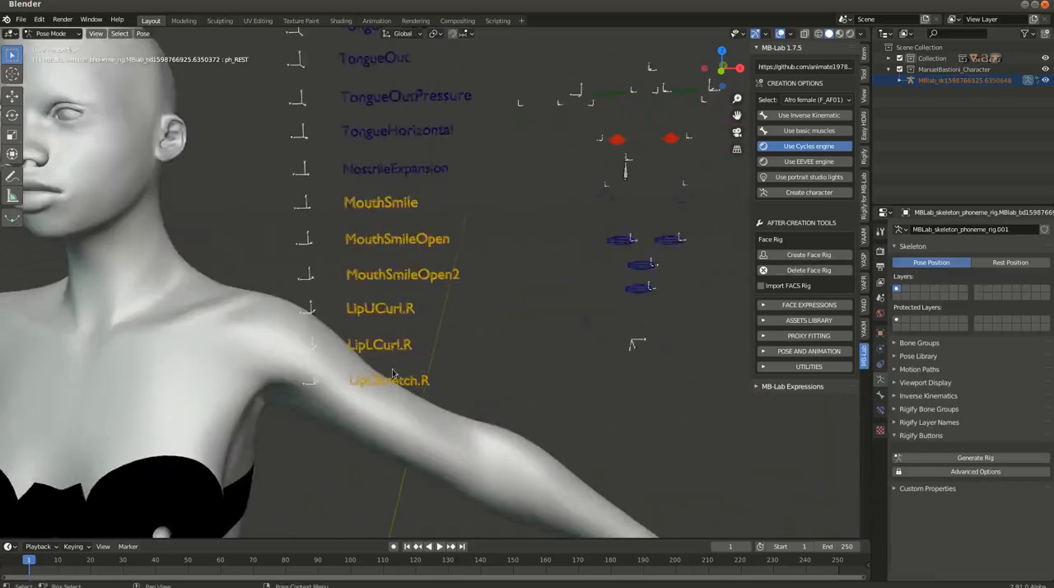
scroll(400, 386, down, 2)
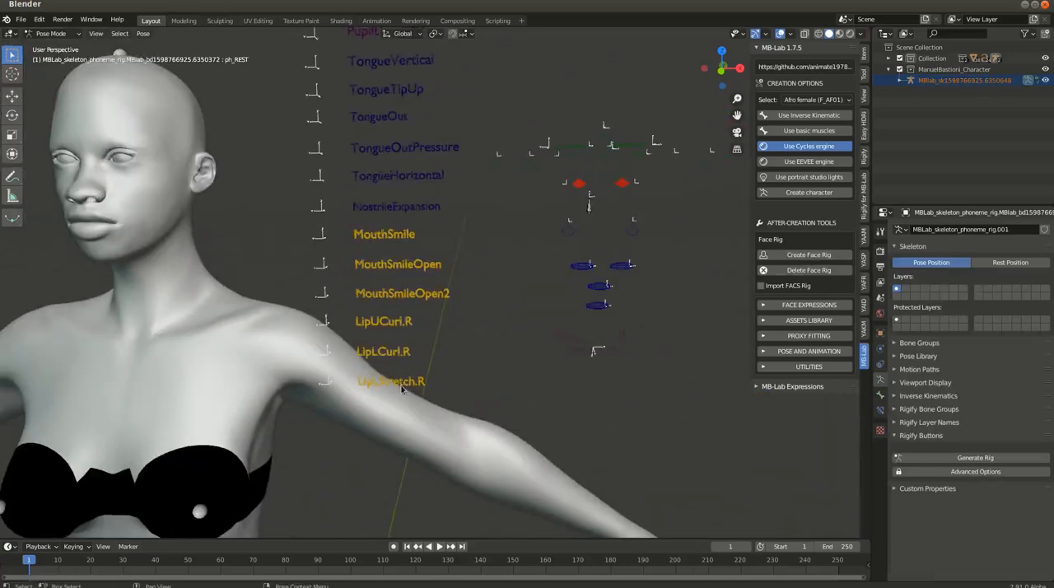
Try rotating the LipUCurl.R control of the face rig to test the upper lip curl, and undo the rotation
click(409, 321)
key(r)
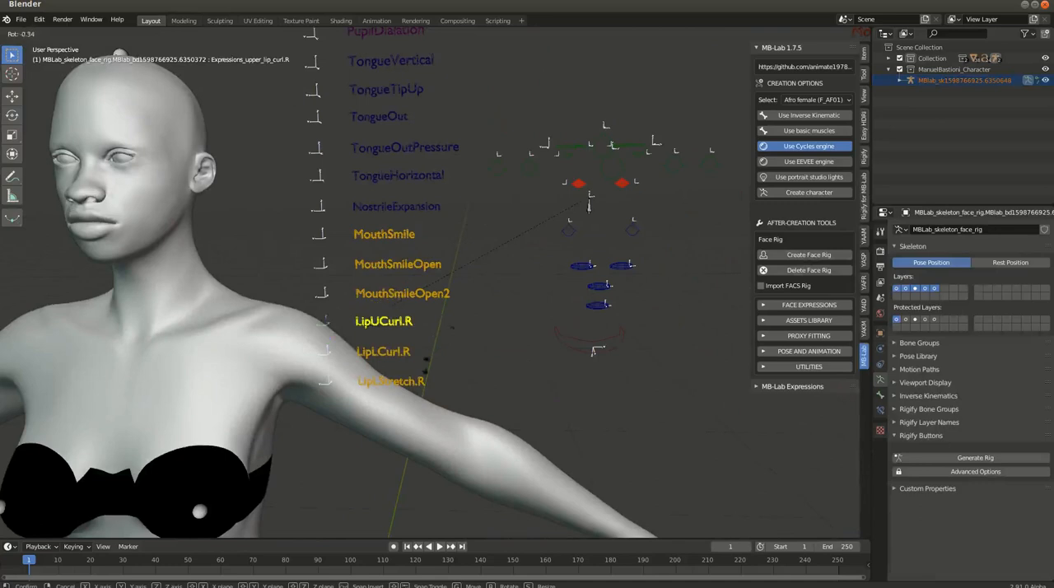
click(453, 218)
middle_drag(224, 264, 346, 262)
scroll(558, 326, up, 1)
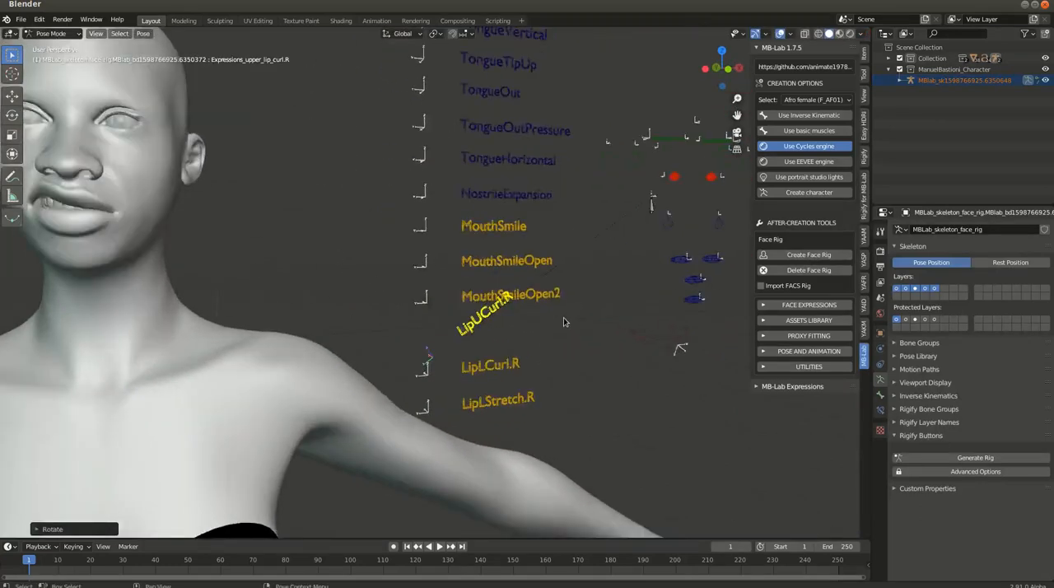
scroll(564, 321, down, 2)
key(r)
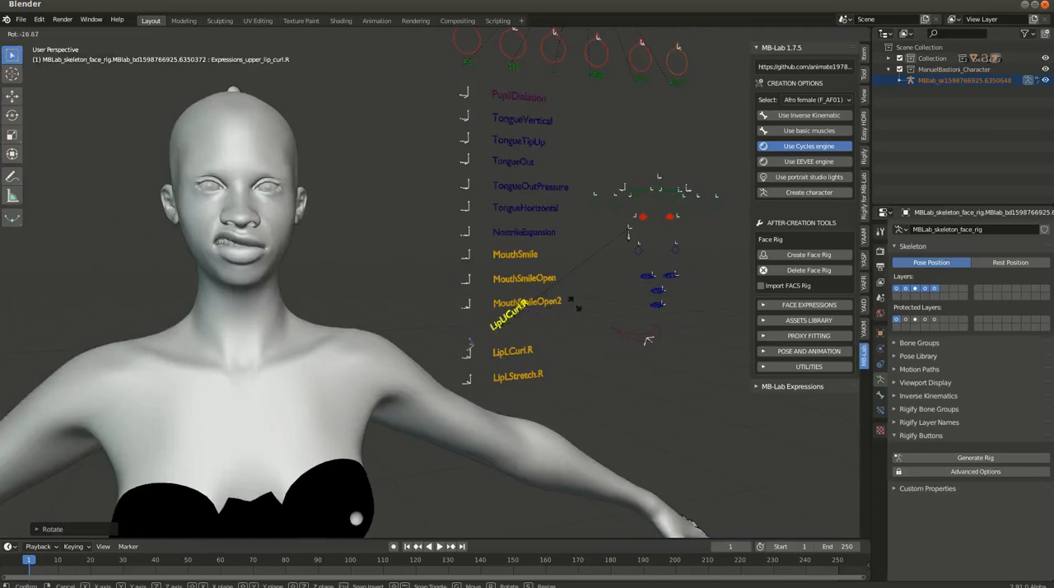
click(521, 356)
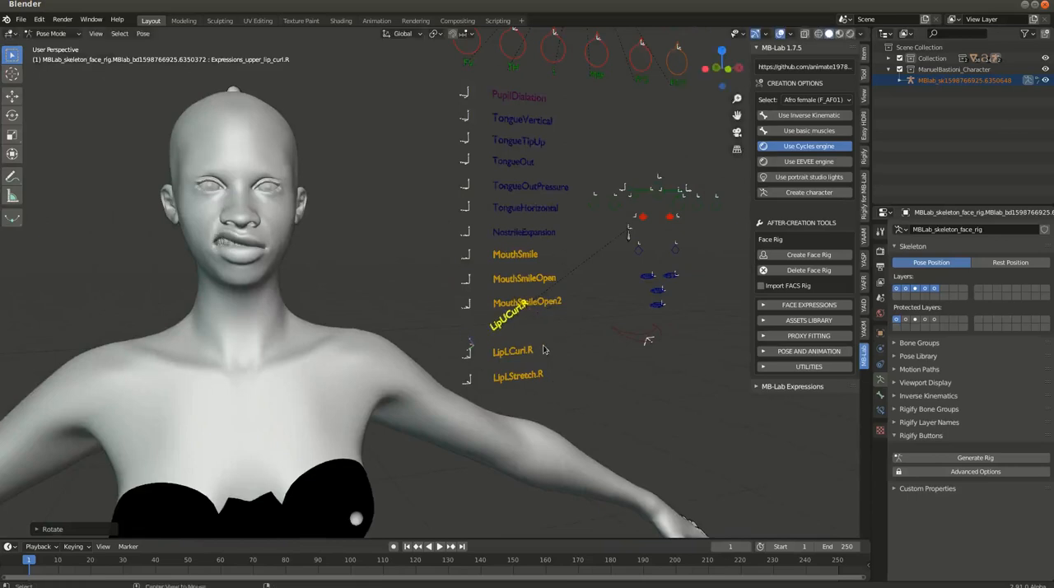
key(ctrl+z)
Try rotating the LipLCurl.R and LipLStretch.R controls to test the lower lip, cancelling each rotation
click(531, 353)
key(r)
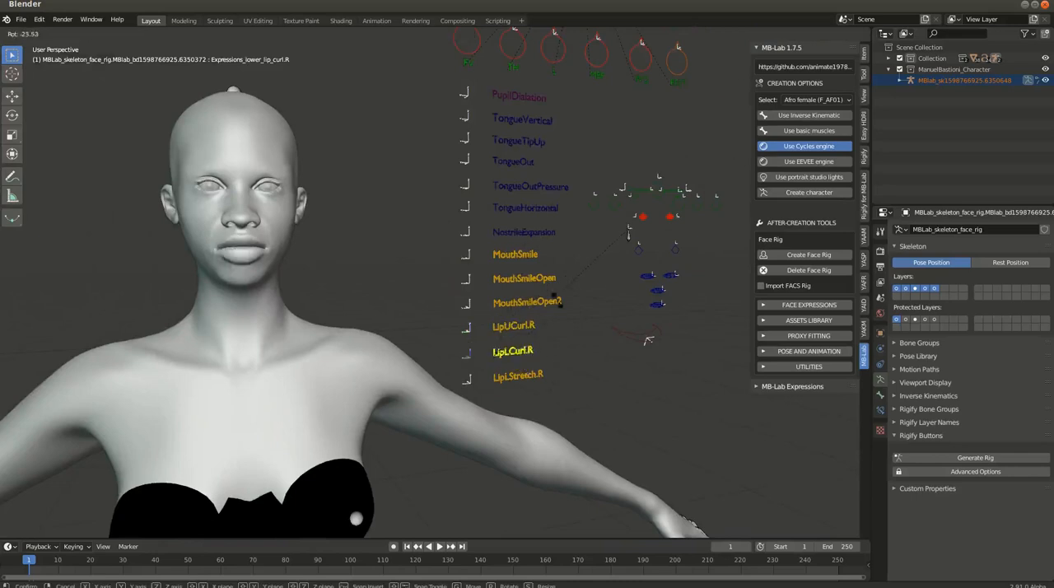
key(Escape)
click(547, 376)
key(r)
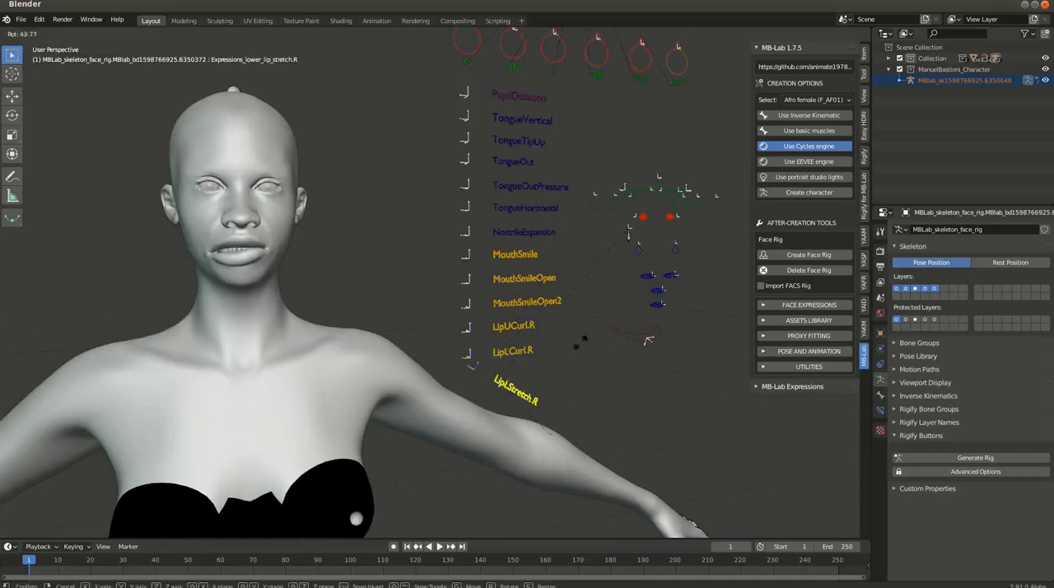
right_click(609, 382)
Try rotating the LipUCurl.L control on the far side of the face rig and cancel the rotation
shift+middle_drag(629, 389, 464, 361)
click(669, 288)
key(r)
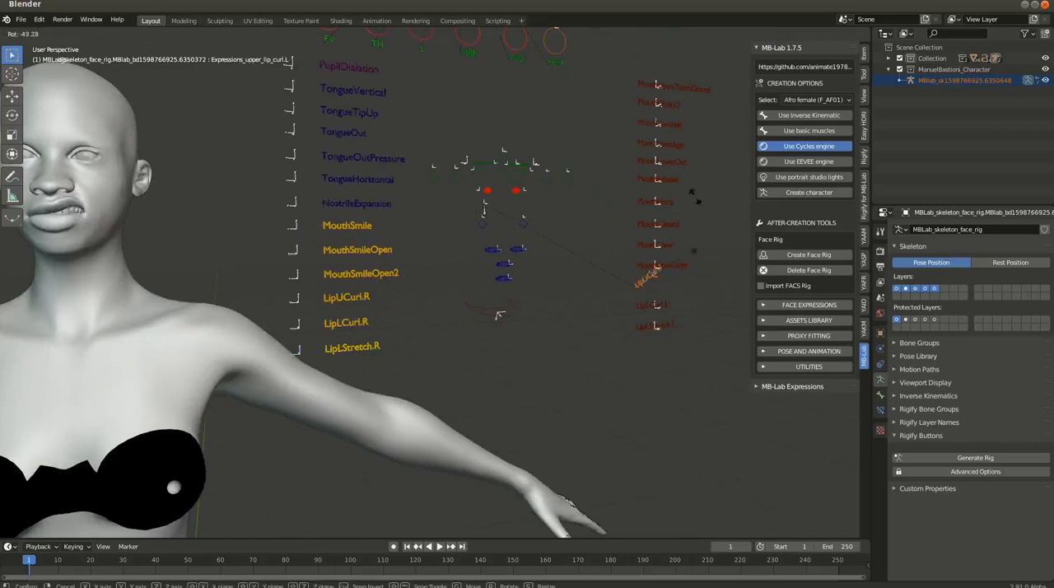
key(Escape)
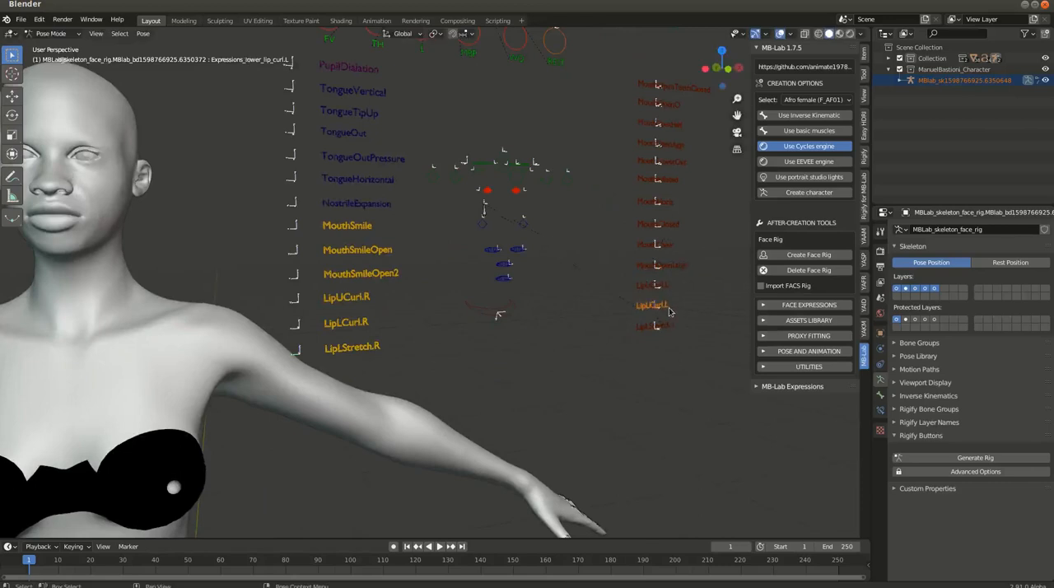
Try rotating the LipLCurl.L and LipLStretch.L controls to test the lower lip, cancelling each rotation
click(669, 312)
key(r)
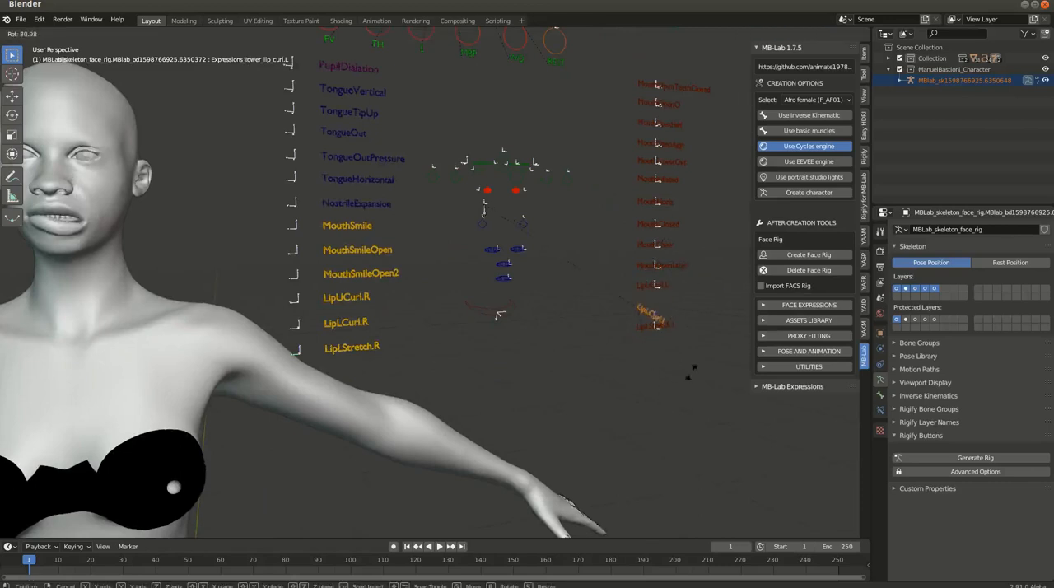
key(Escape)
click(672, 330)
key(r)
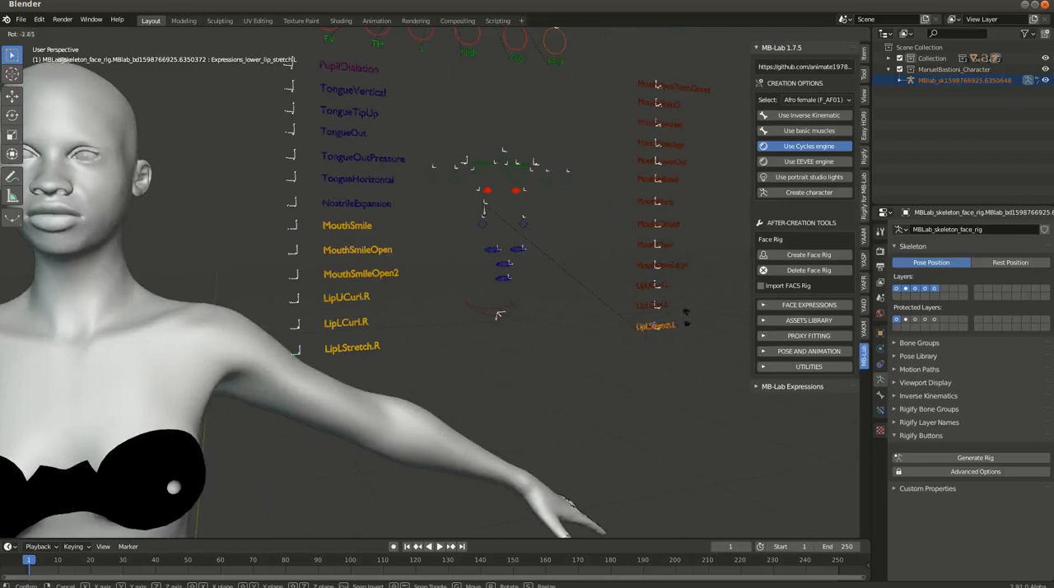
key(Escape)
shift+middle_drag(491, 251, 668, 340)
scroll(365, 266, up, 3)
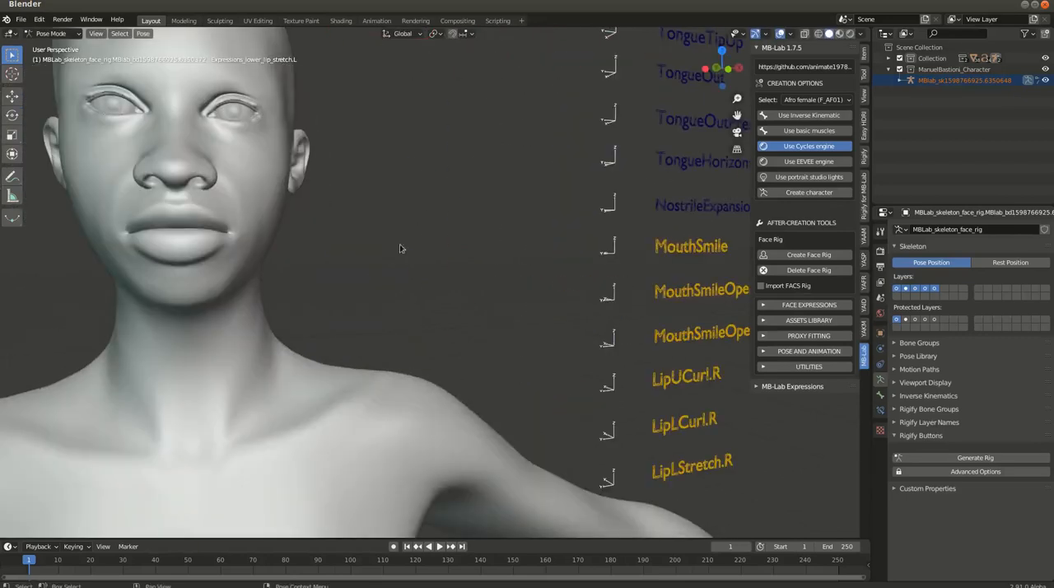
scroll(339, 270, down, 4)
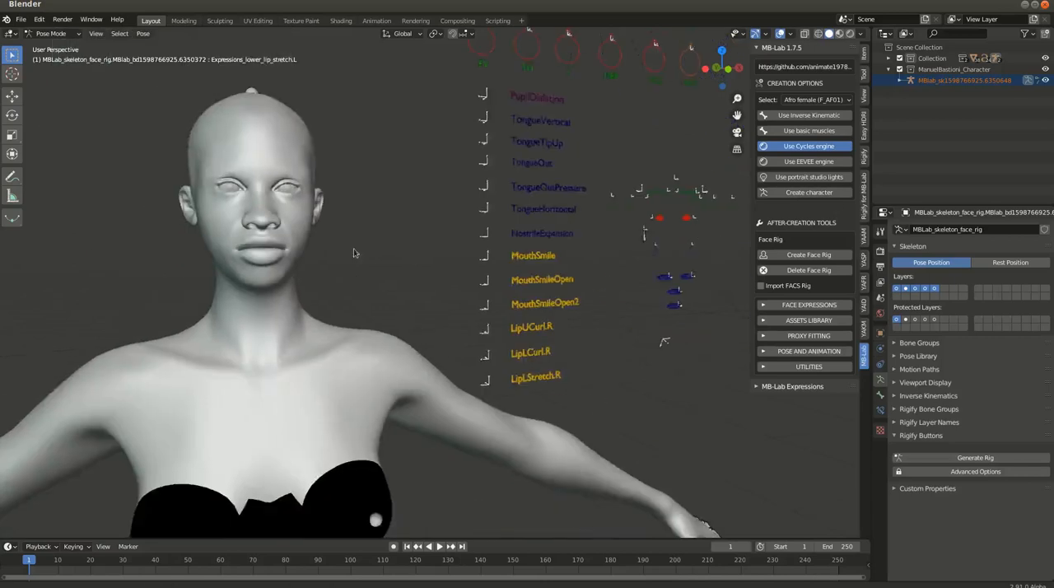
shift+middle_drag(347, 254, 393, 241)
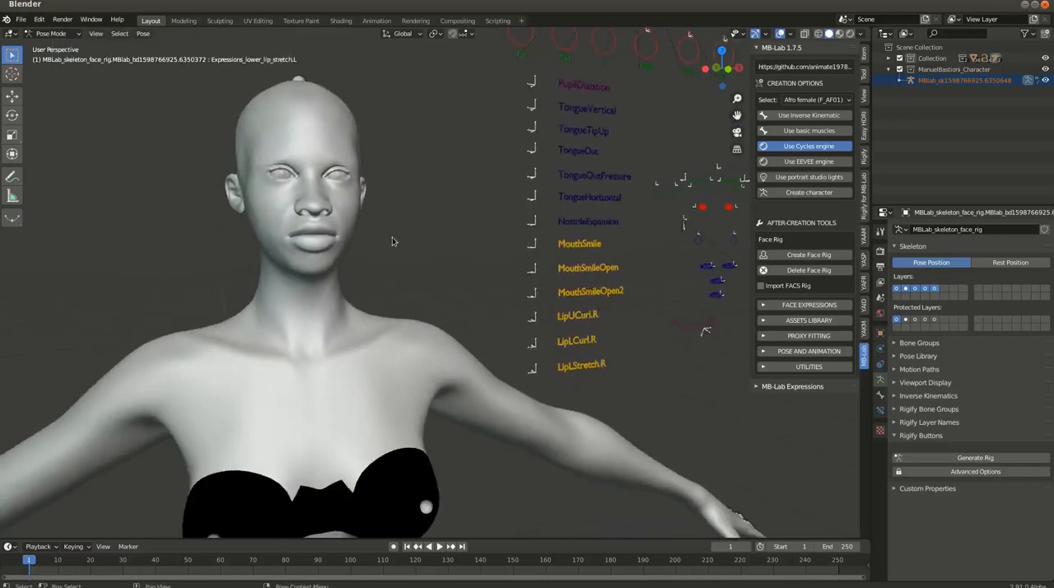